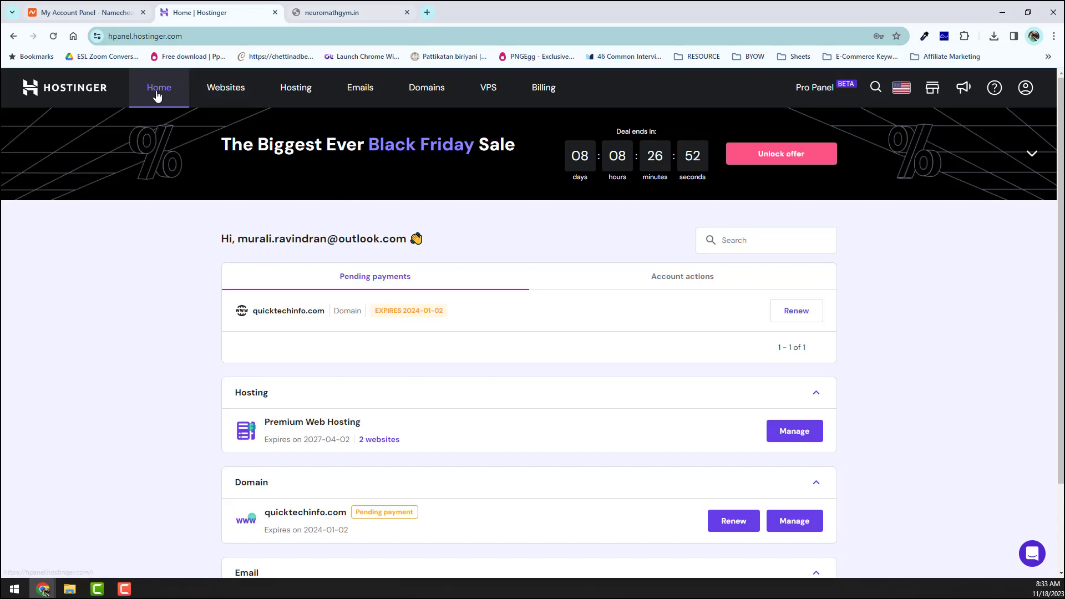
# Start creating a new website, skip the personalized experience survey, and choose WordPress as the platform.
pyautogui.click(232, 96)
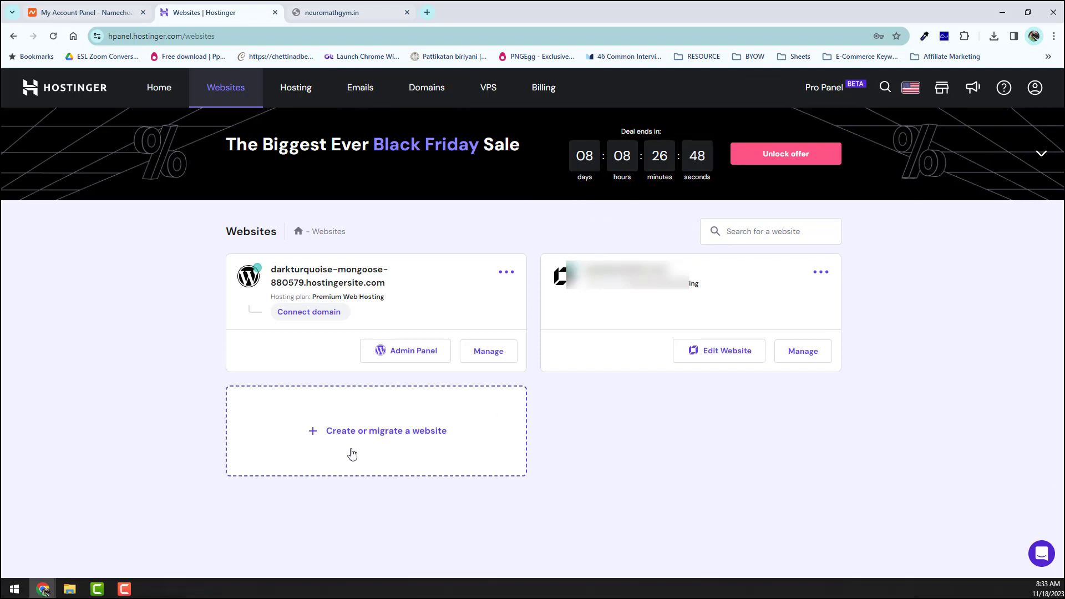
pyautogui.click(315, 438)
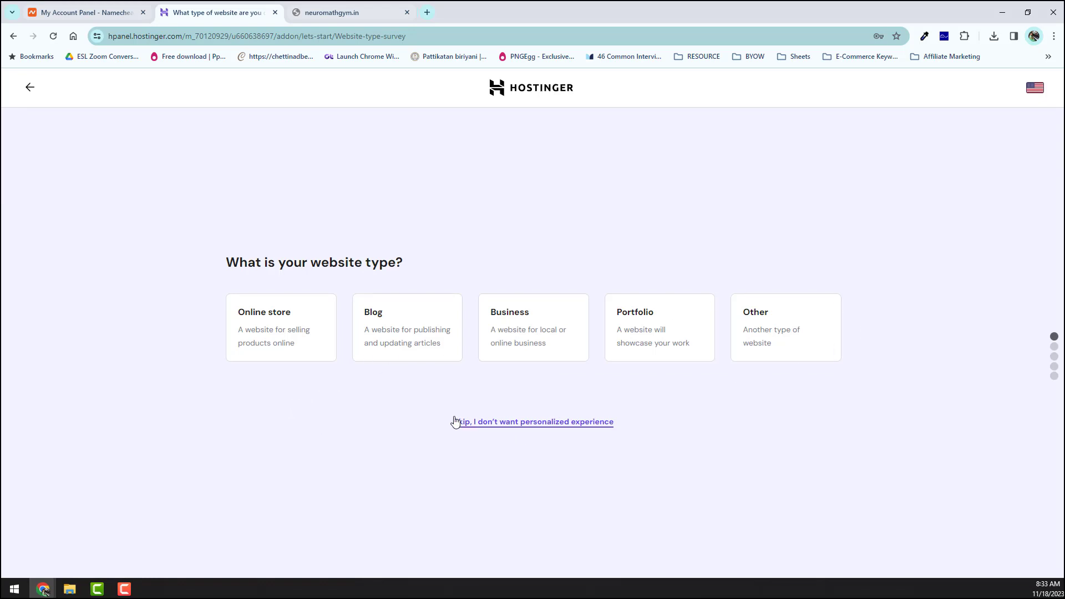
pyautogui.click(517, 423)
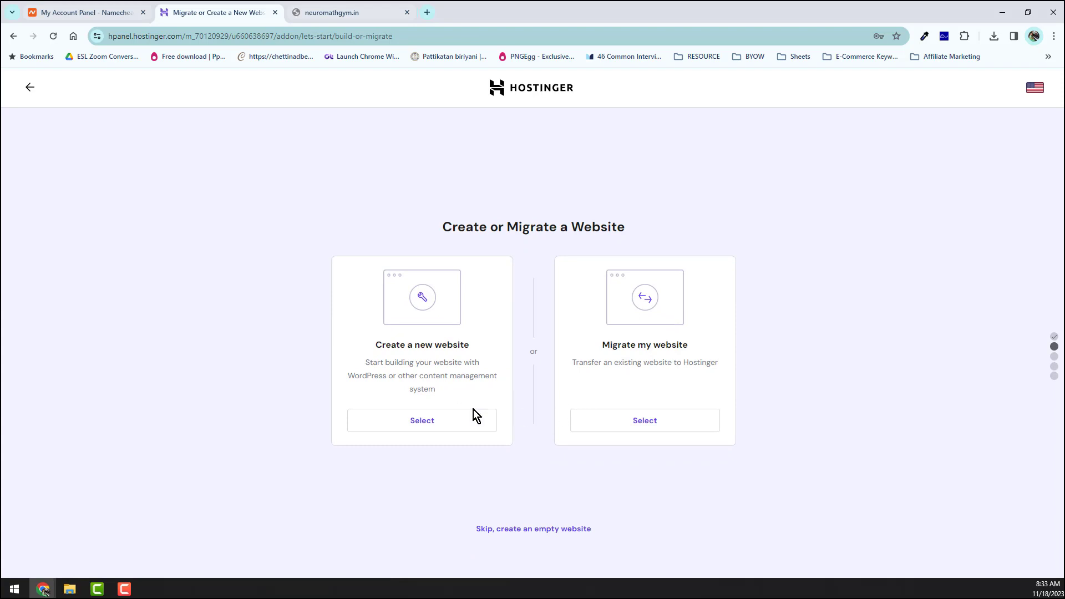
pyautogui.click(423, 425)
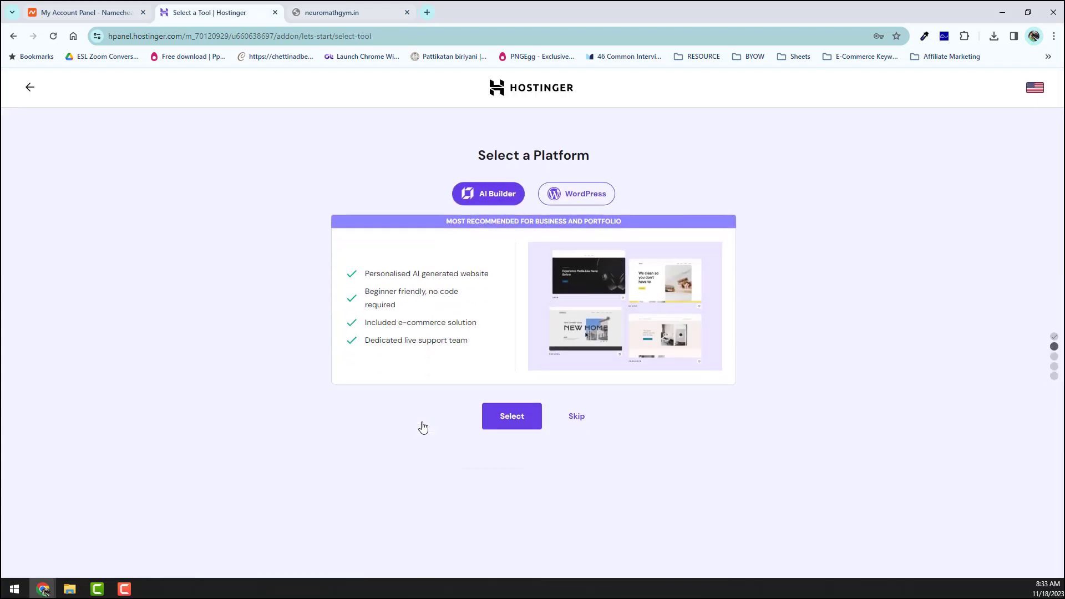
pyautogui.click(587, 199)
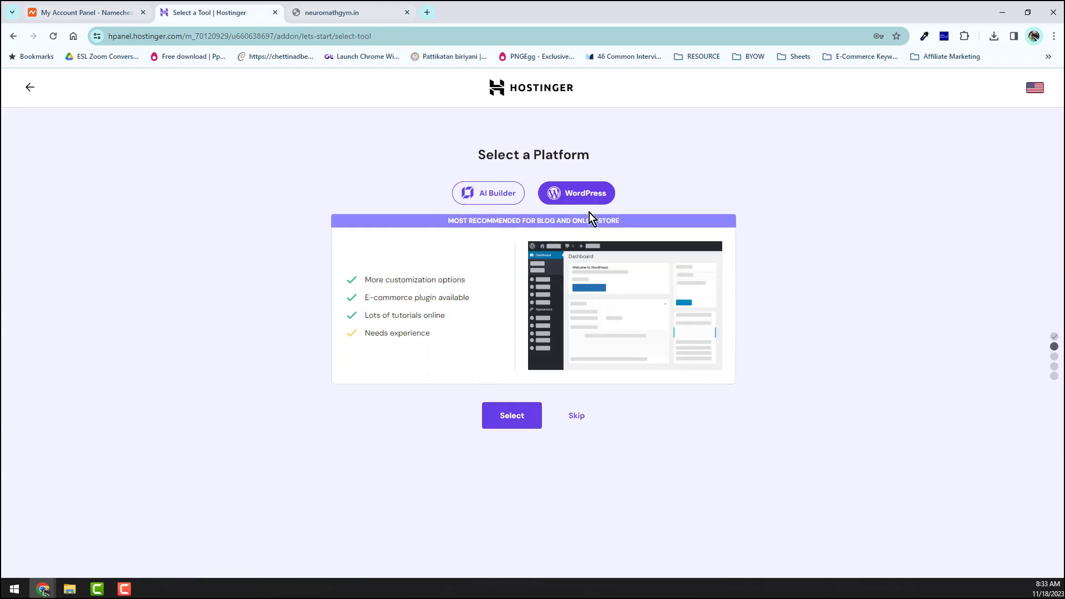
pyautogui.click(513, 415)
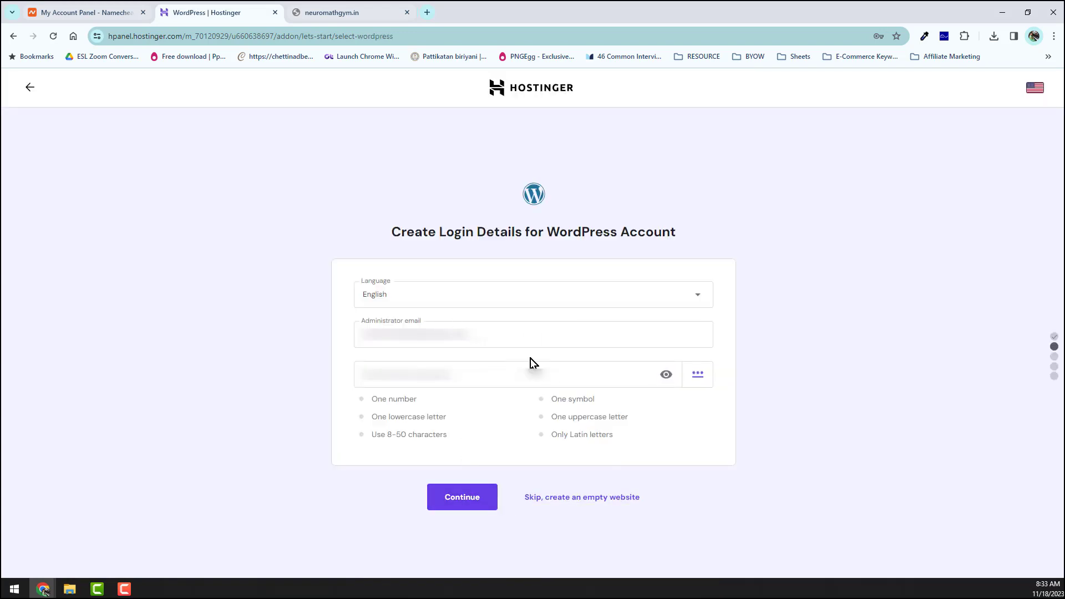
# Enter the administrator email and administrator password for the WordPress account and submit the login details.
pyautogui.click(533, 336)
pyautogui.hotkey('ctrl', 'a')
pyautogui.write('neuro')
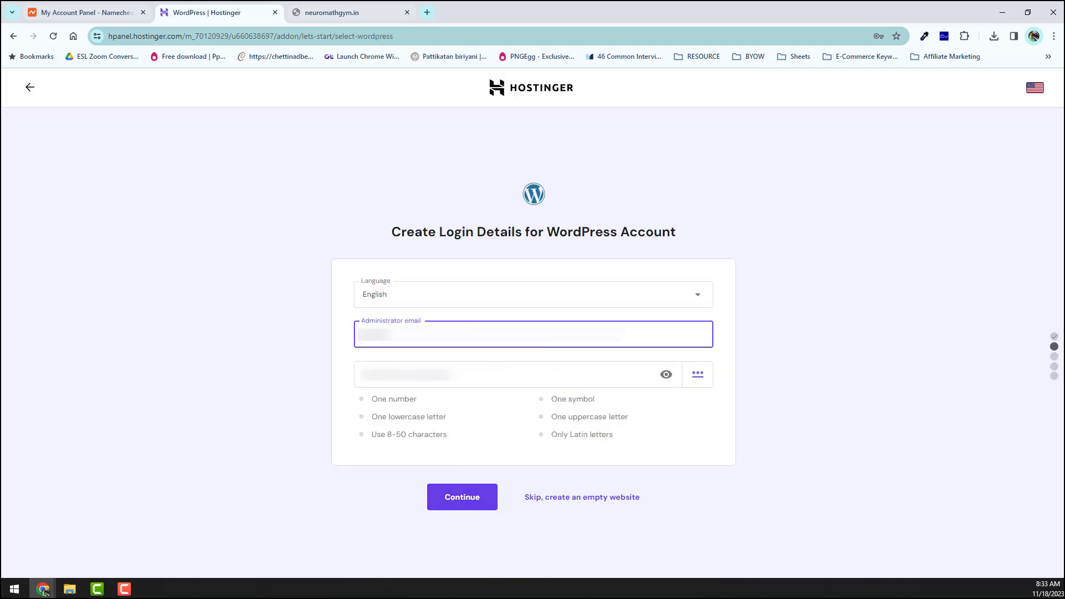
pyautogui.write('@')
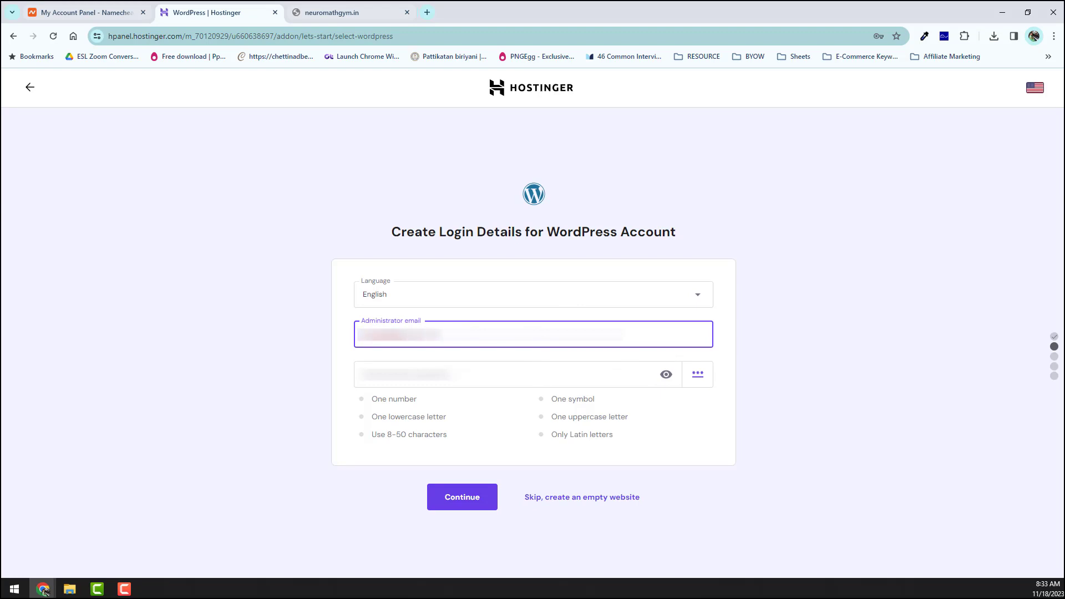
pyautogui.press('Tab')
pyautogui.press('BackSpace')
pyautogui.press('BackSpace')
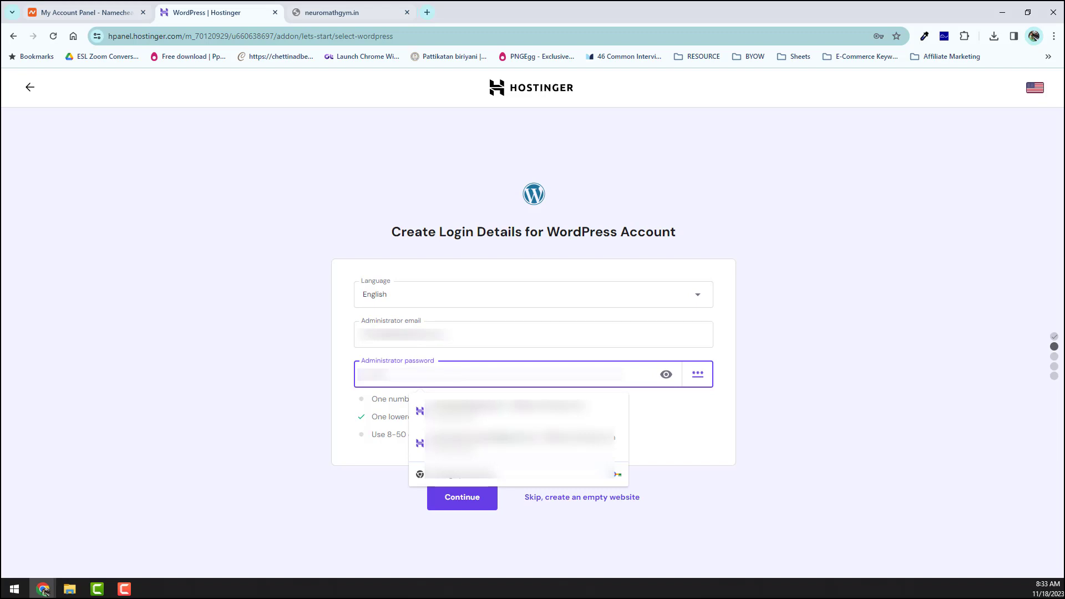
pyautogui.click(1003, 443)
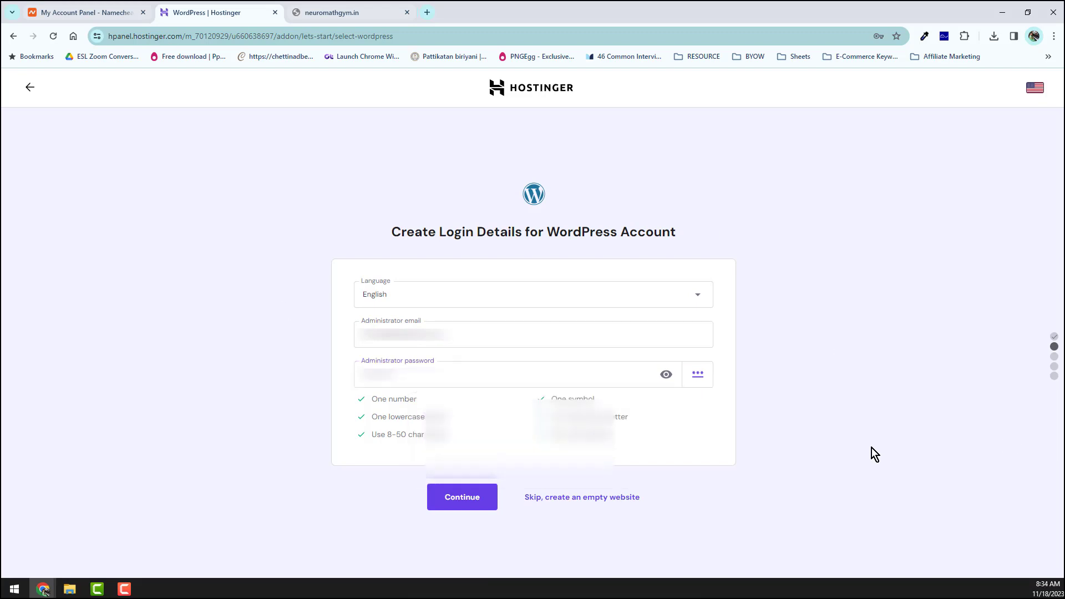
pyautogui.click(464, 500)
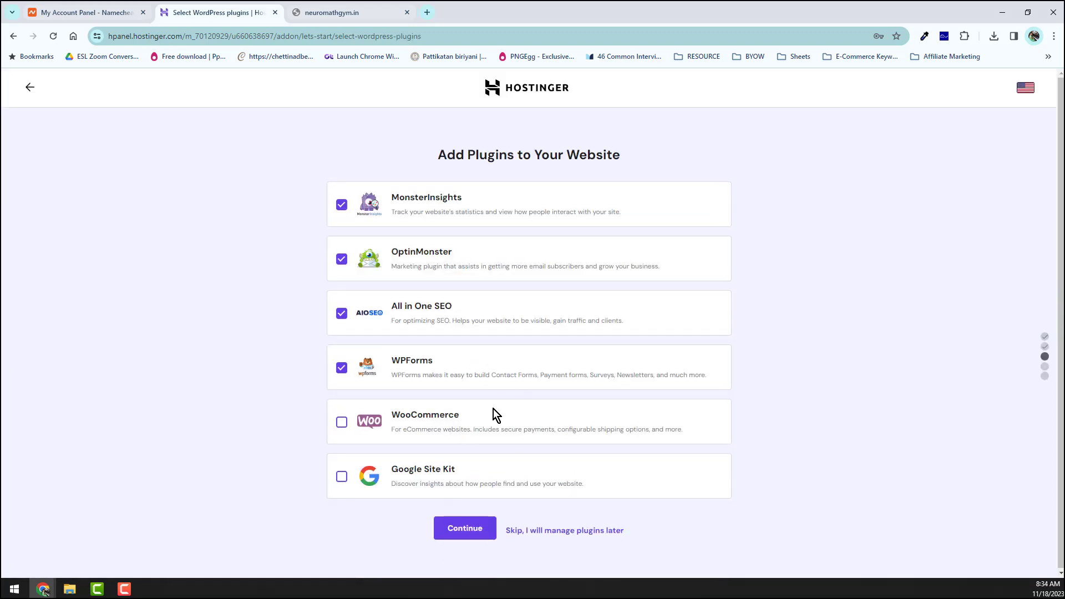
# Deselect all the suggested plugins, continue, and select the Astra template for the website.
pyautogui.click(342, 206)
pyautogui.click(341, 260)
pyautogui.click(341, 314)
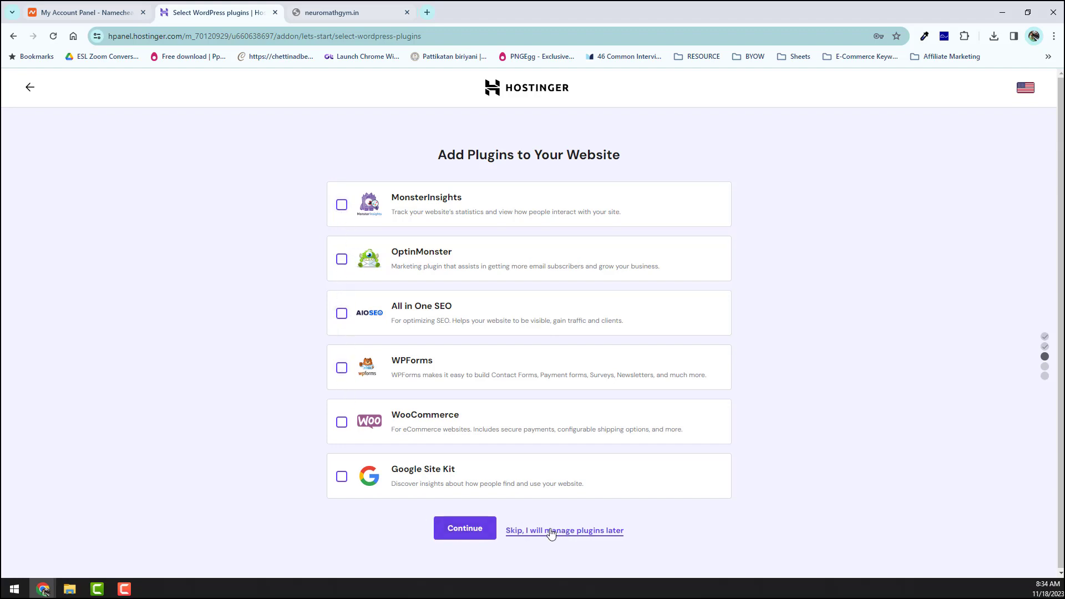
pyautogui.click(481, 534)
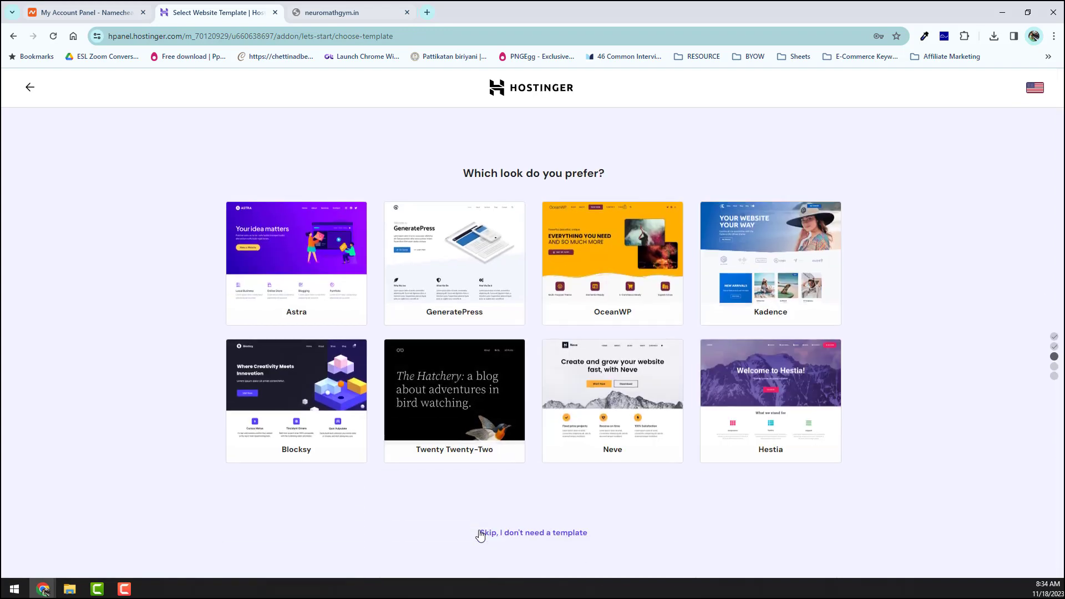
pyautogui.moveTo(317, 299)
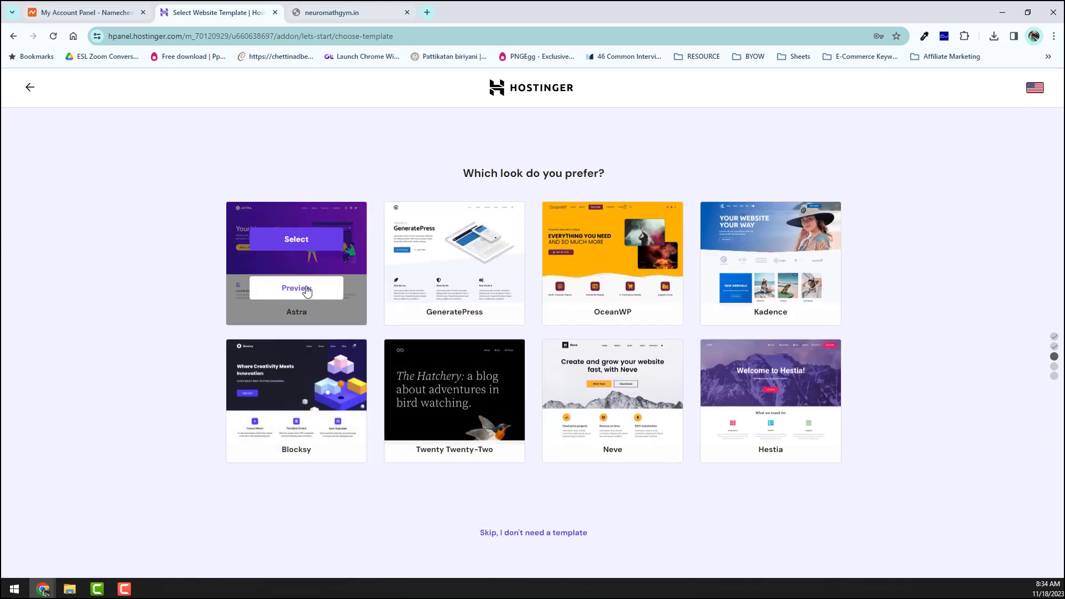
pyautogui.click(299, 240)
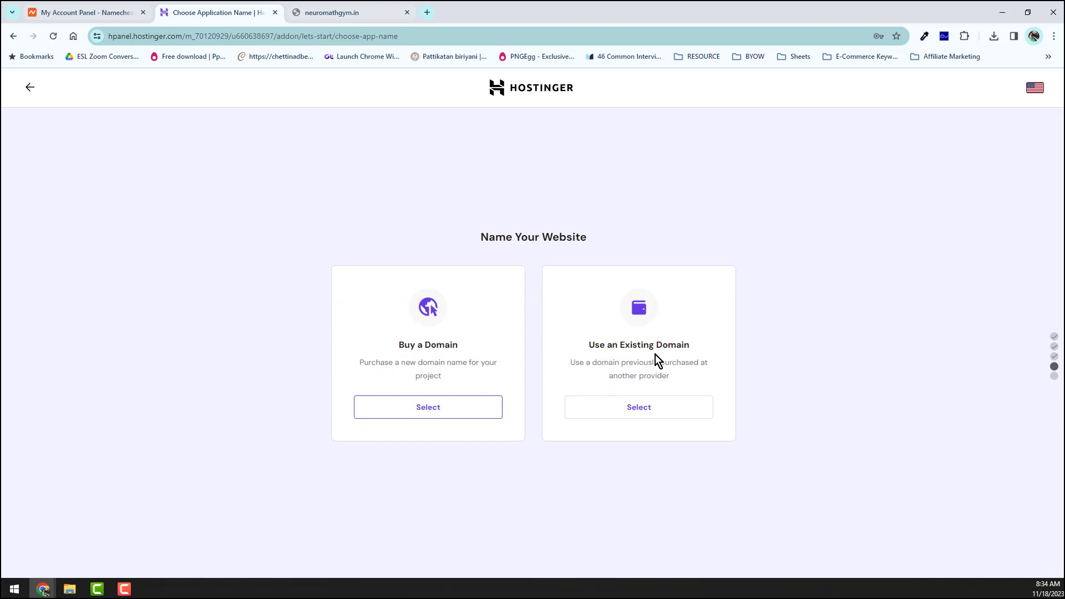
# Choose to use an existing domain and submit neuromathgym.in as the domain name.
pyautogui.click(648, 411)
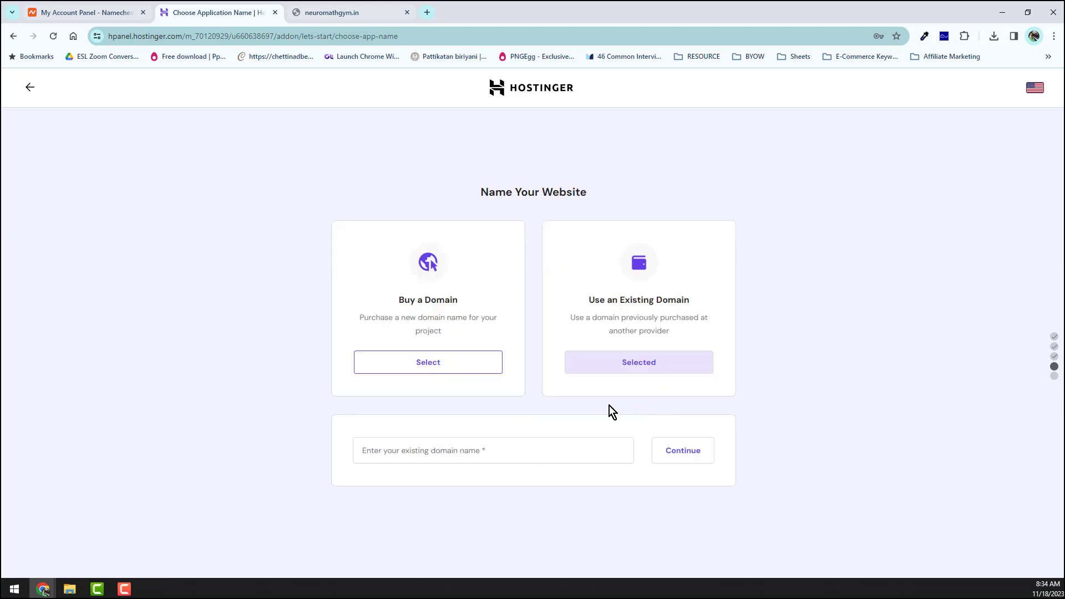
pyautogui.click(422, 452)
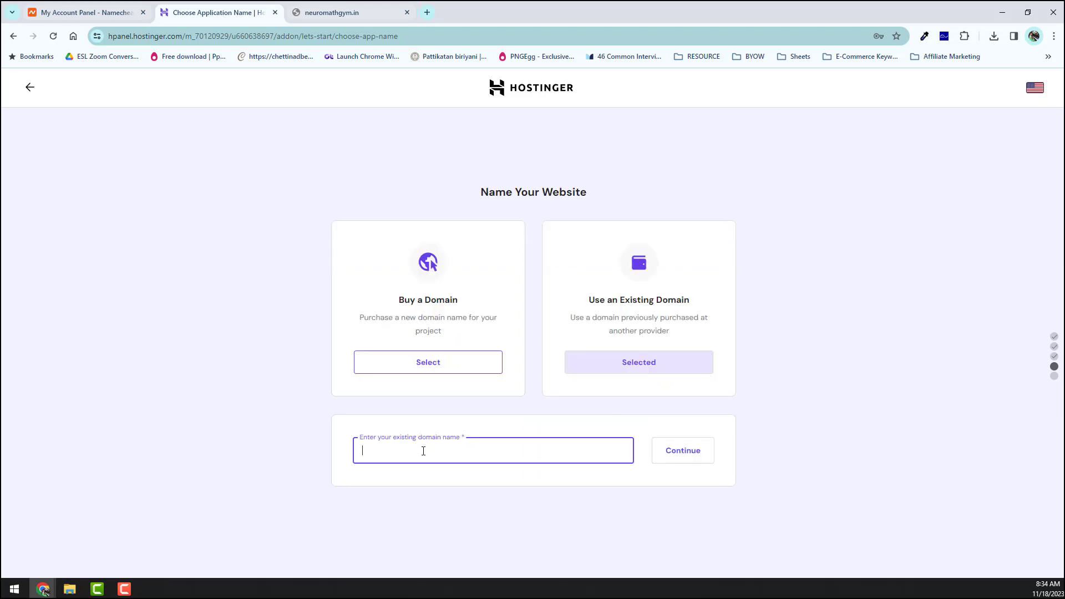
pyautogui.write('neuromathgym.in')
pyautogui.click(691, 456)
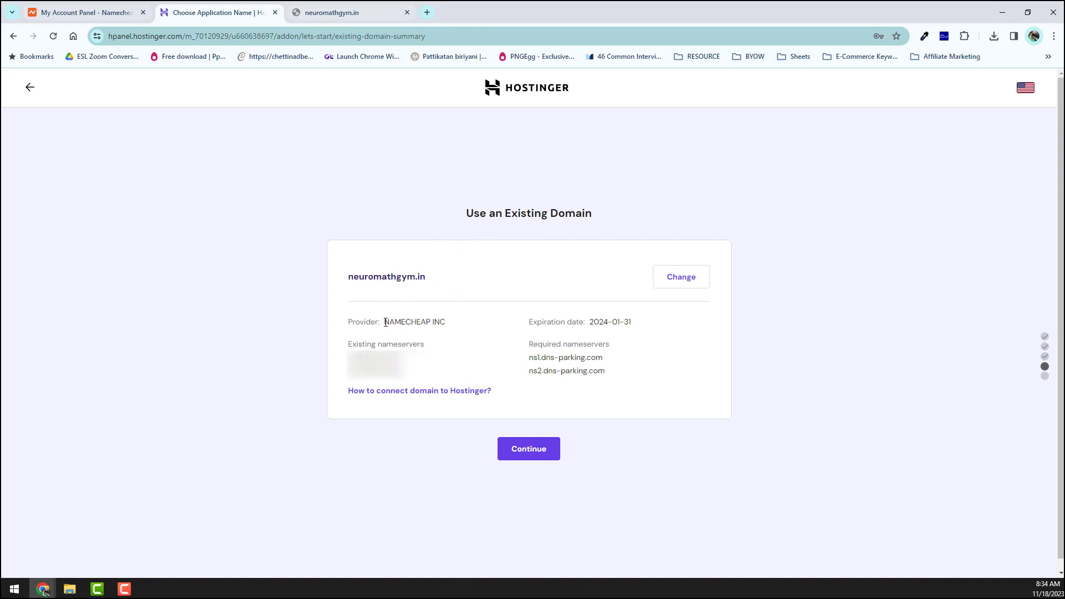
# Examine the domain summary for the provider, the existing nameservers and the required nameservers.
pyautogui.moveTo(386, 322); pyautogui.dragTo(434, 322)
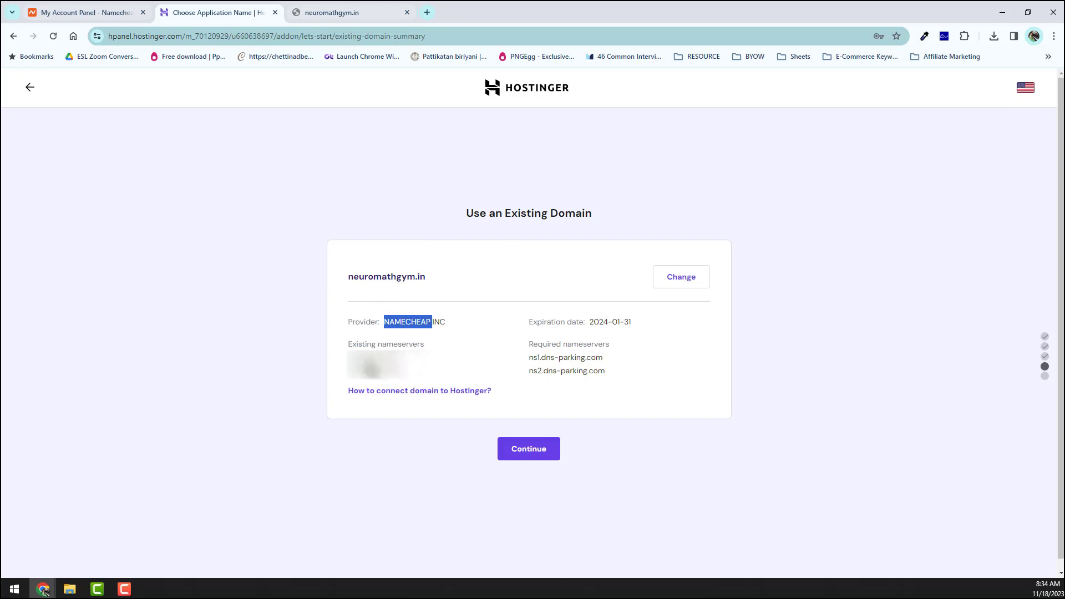
pyautogui.click(349, 359)
pyautogui.moveTo(349, 358); pyautogui.dragTo(401, 373)
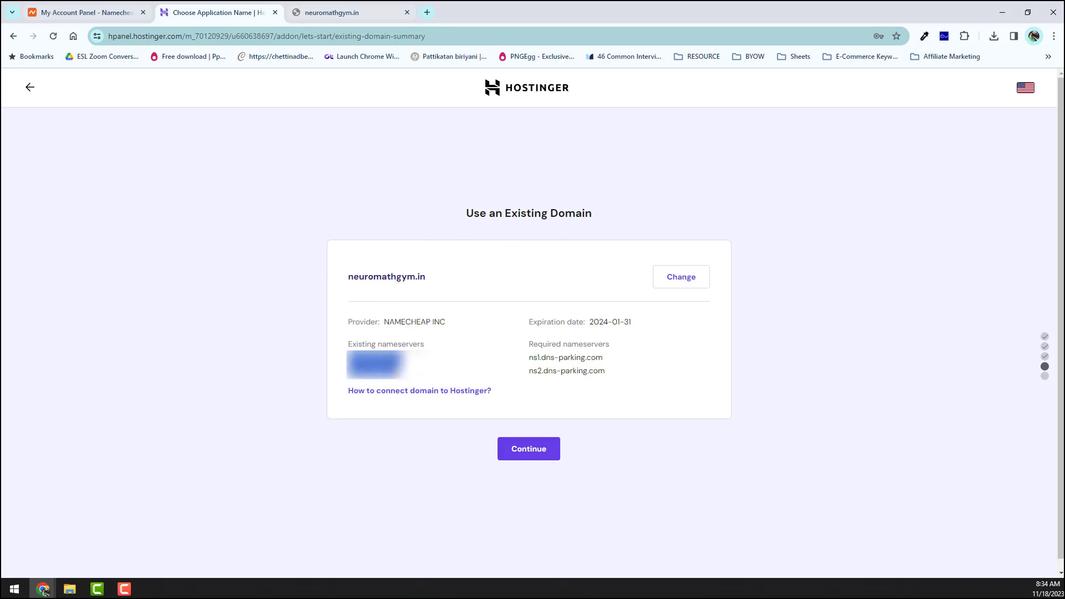
pyautogui.click(423, 374)
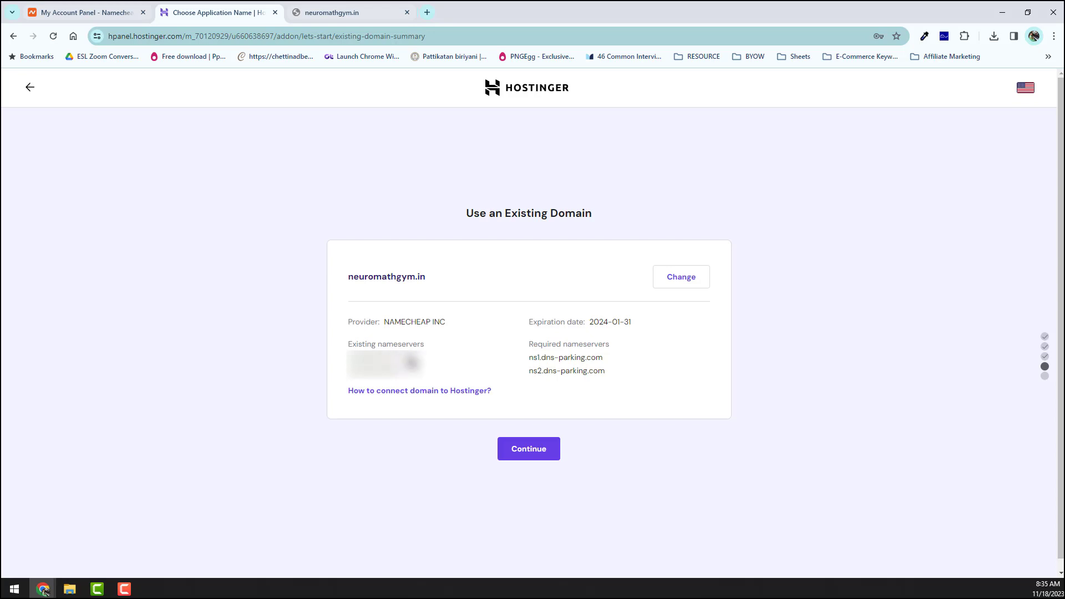
pyautogui.doubleClick(404, 344)
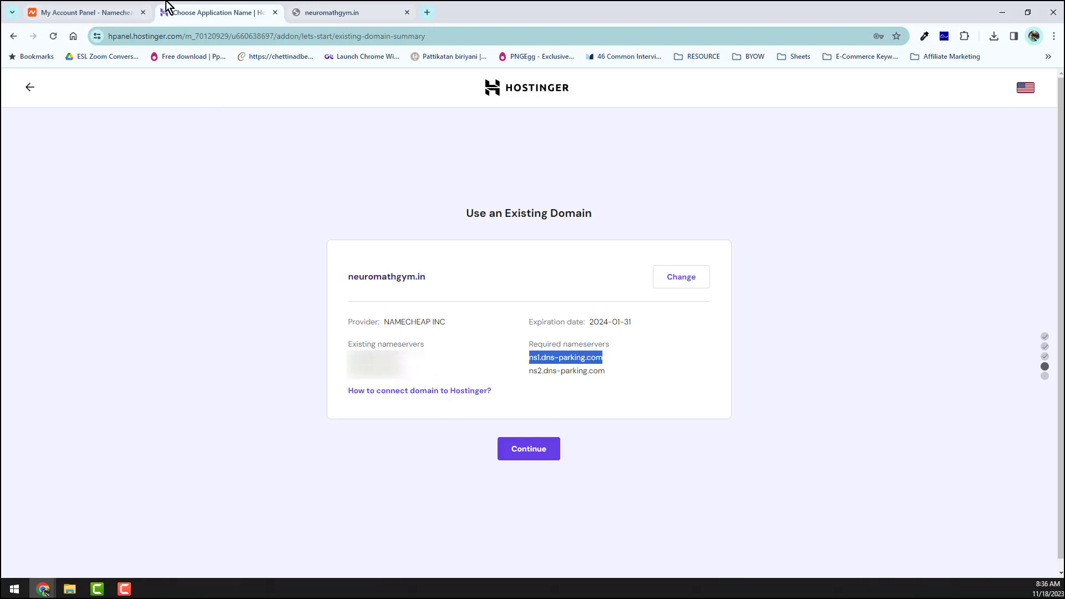
# Switch to Namecheap, open the management page of neuromathgym.in and set its nameservers option to Custom DNS.
pyautogui.click(85, 13)
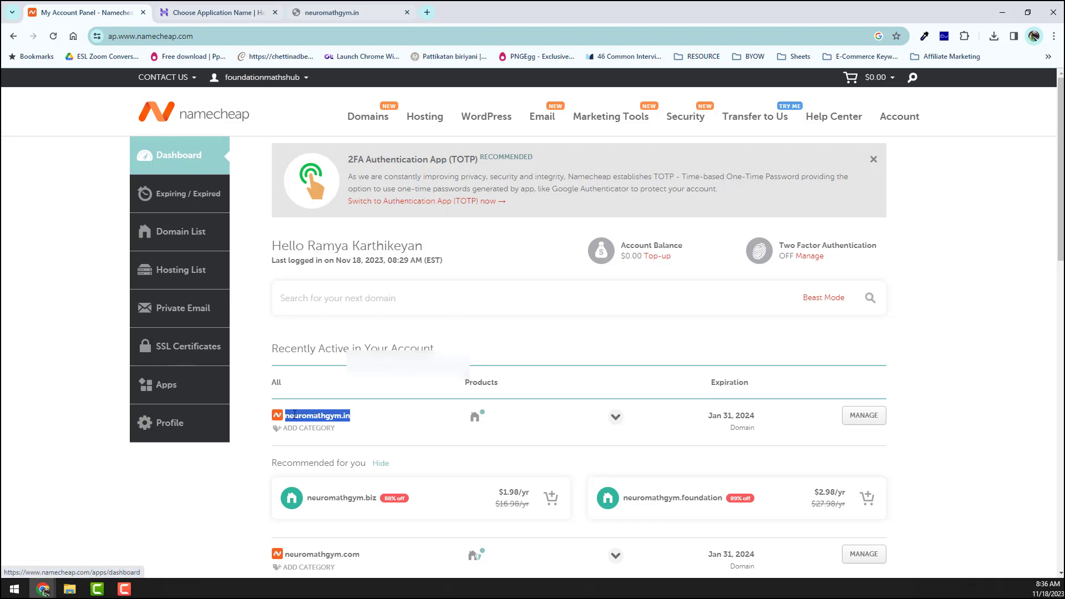
pyautogui.scroll(-2, 295, 415)
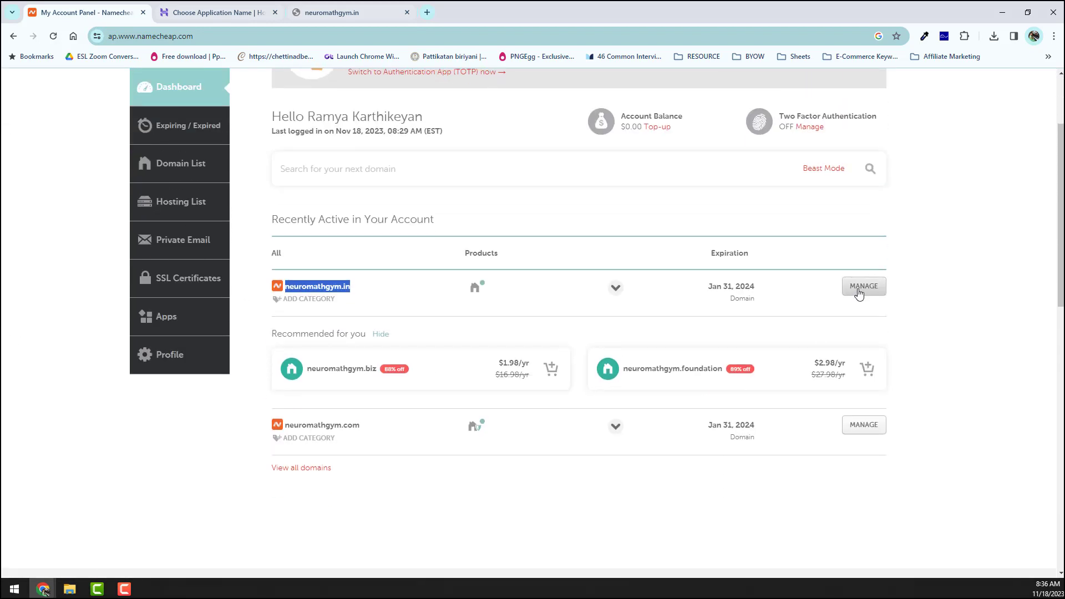
pyautogui.click(863, 286)
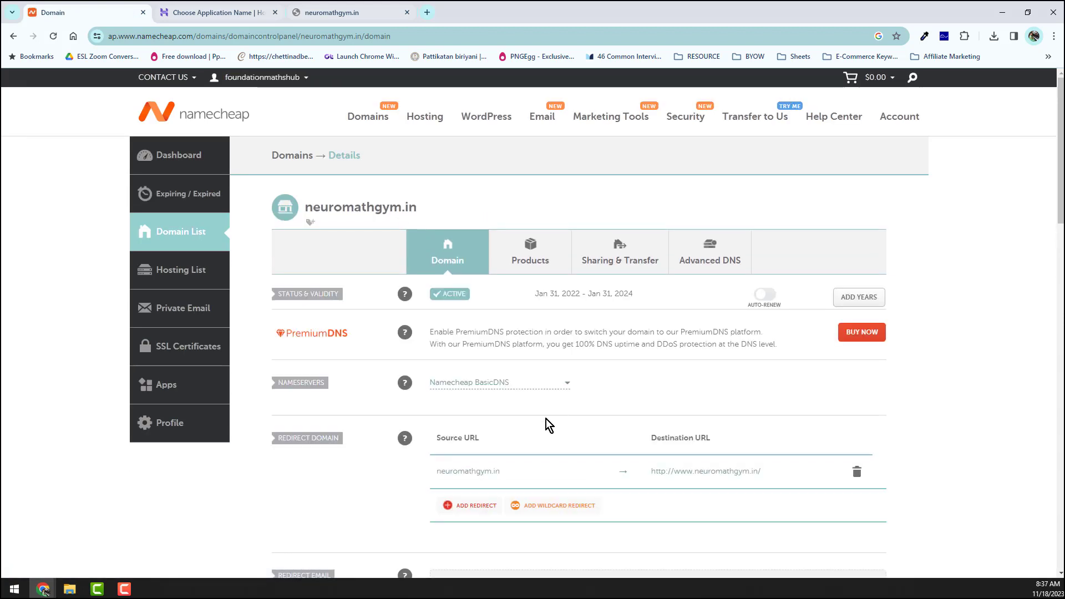
pyautogui.click(497, 383)
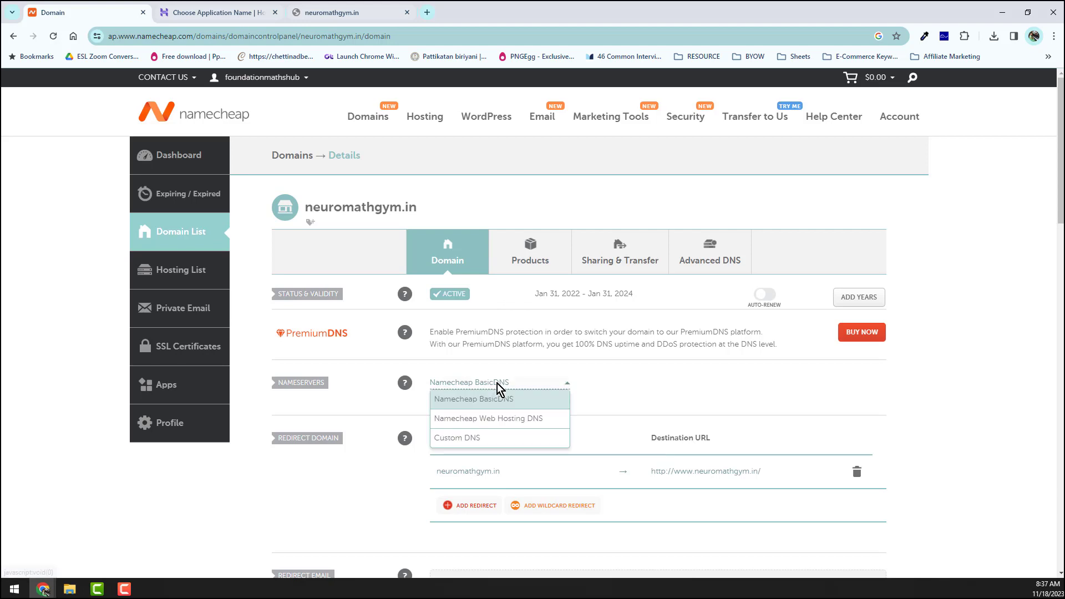
pyautogui.click(464, 437)
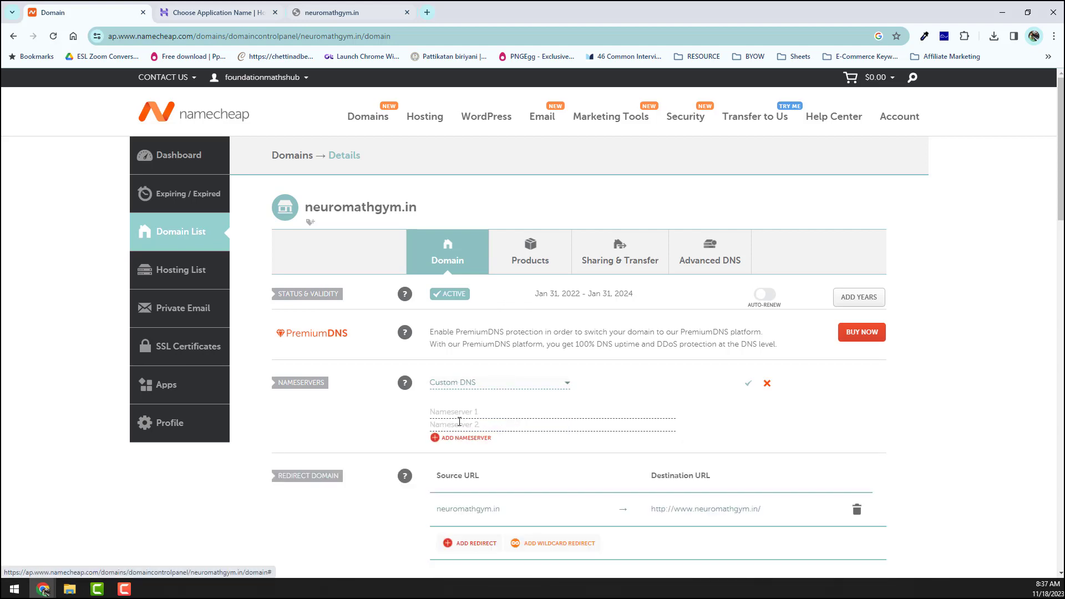
# Copy the required nameserver ns1.dns-parking.com from Hostinger and paste it as Nameserver 1 in Namecheap.
pyautogui.hotkey('ctrl', 'Tab')
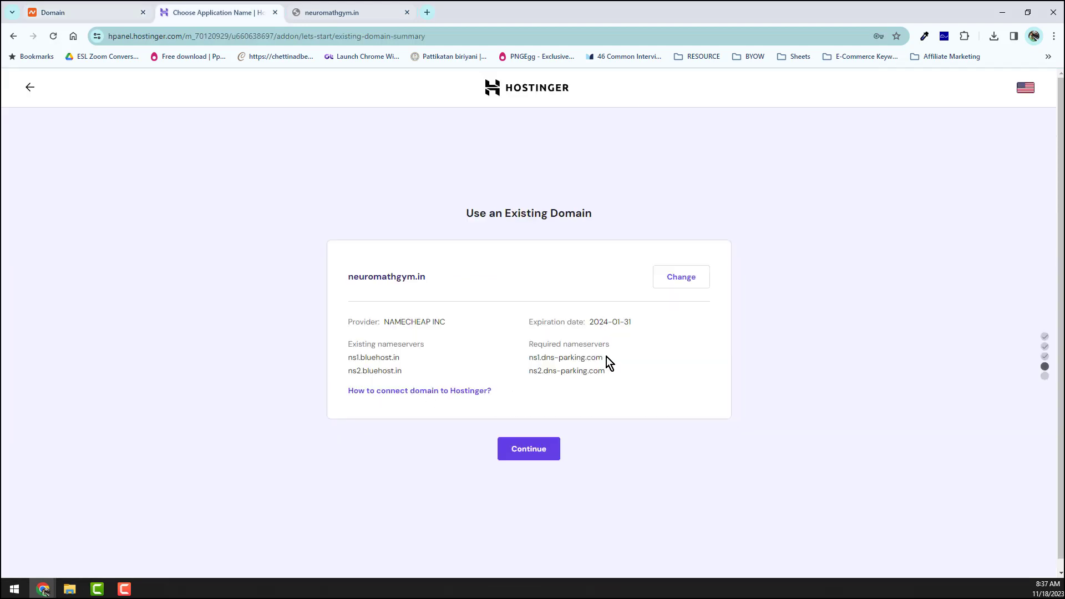
pyautogui.moveTo(605, 358); pyautogui.dragTo(531, 364)
pyautogui.rightClick(548, 363)
pyautogui.click(572, 370)
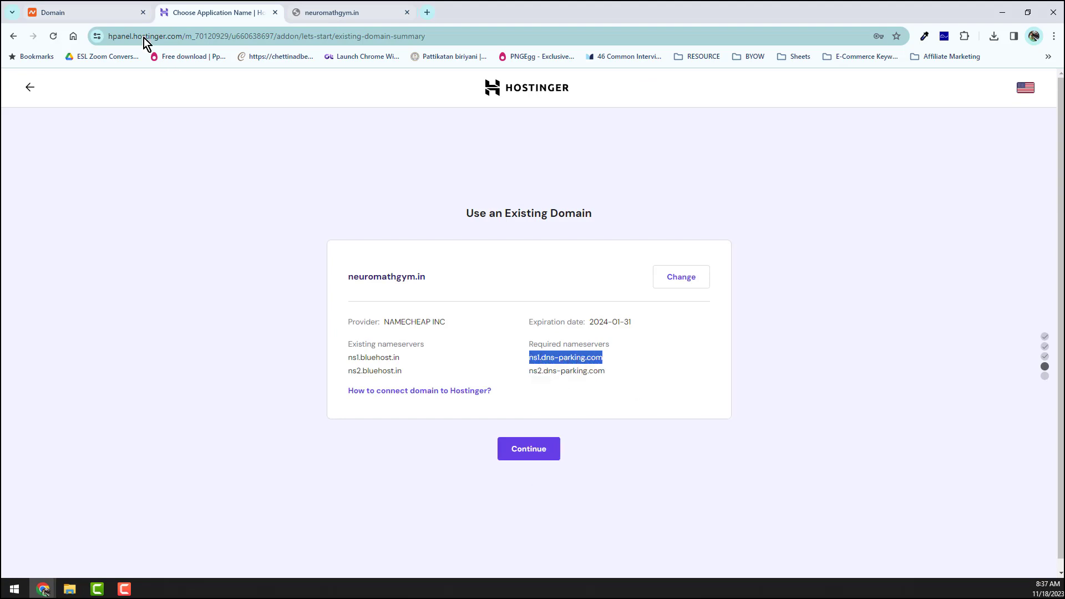
pyautogui.click(51, 12)
pyautogui.rightClick(448, 413)
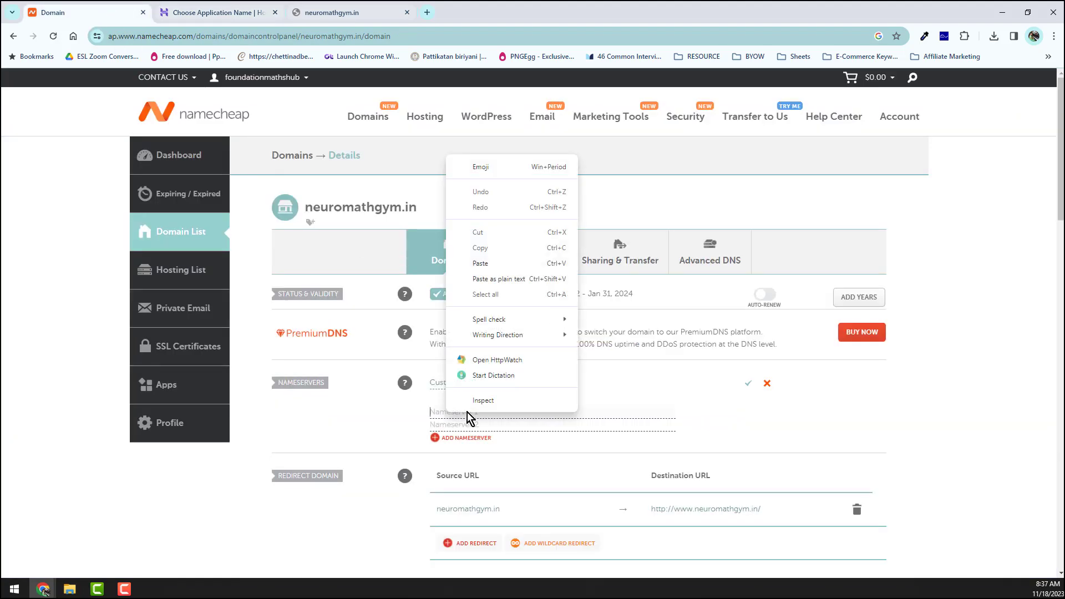
pyautogui.click(468, 264)
# Set Nameserver 2 to ns2.dns-parking.com and save the custom nameservers.
pyautogui.click(445, 427)
pyautogui.rightClick(445, 429)
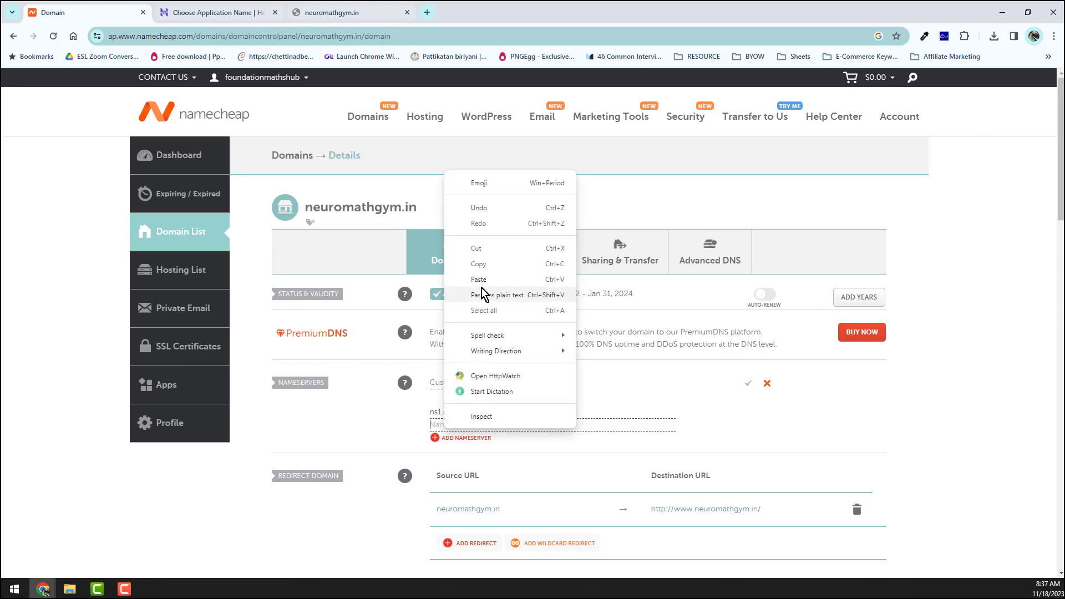
pyautogui.click(482, 287)
pyautogui.press('Delete')
pyautogui.write('2')
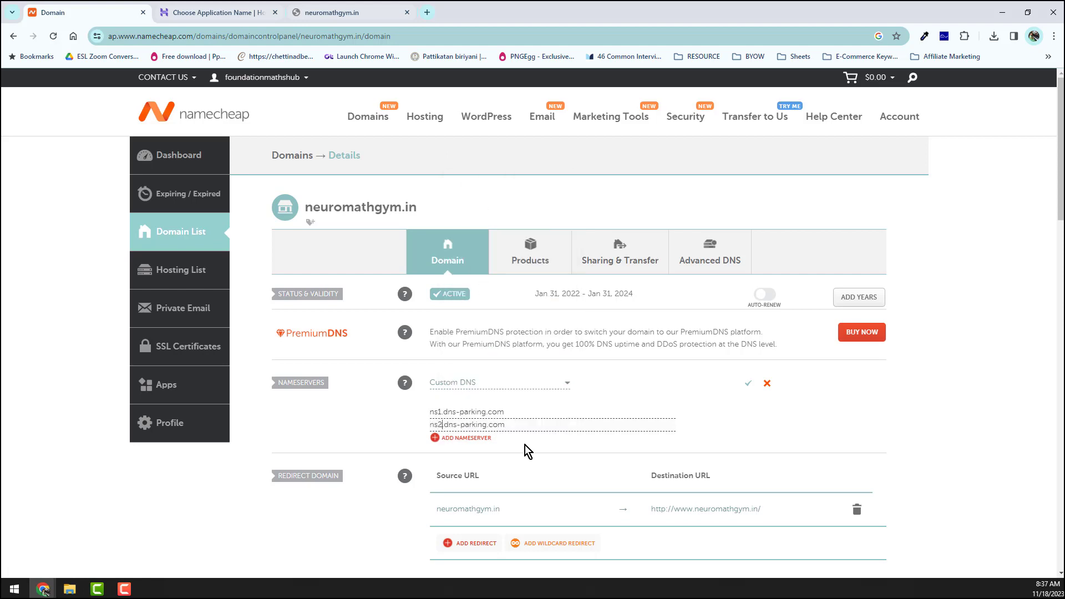
pyautogui.click(749, 384)
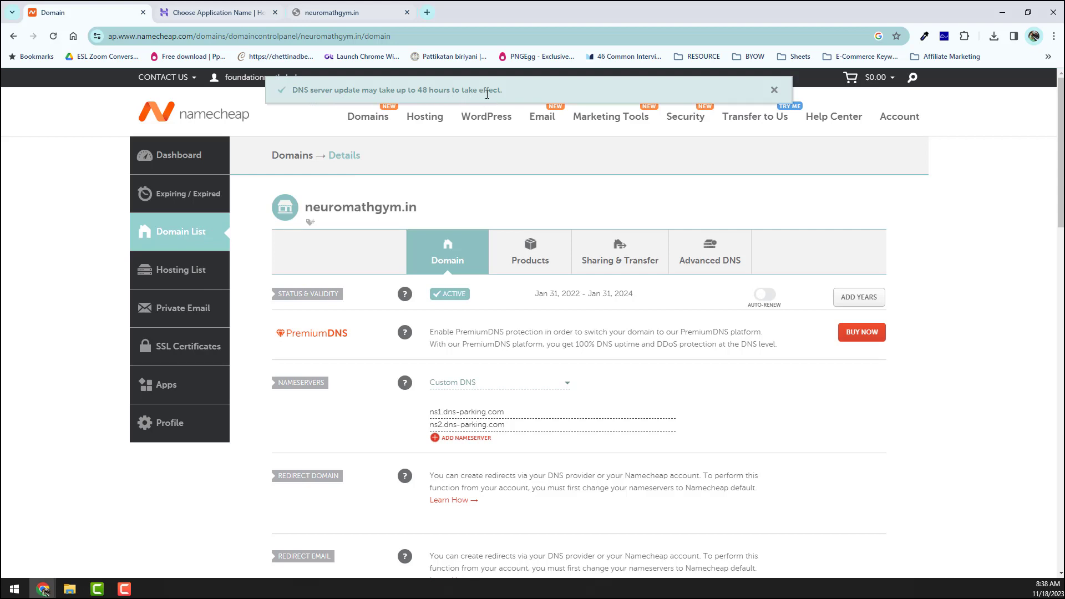
pyautogui.moveTo(476, 108)
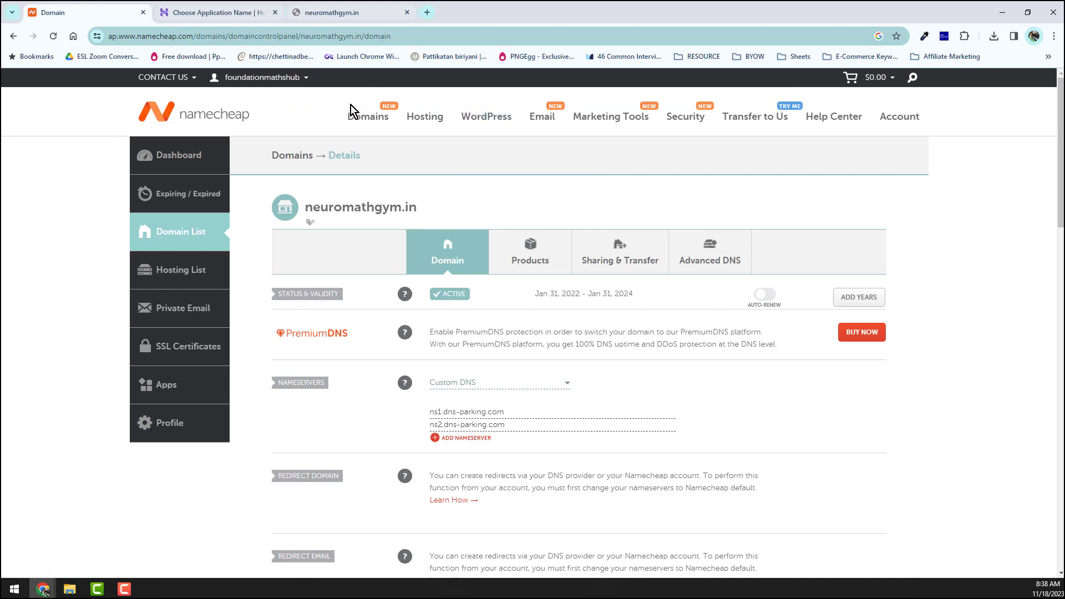
pyautogui.moveTo(350, 105)
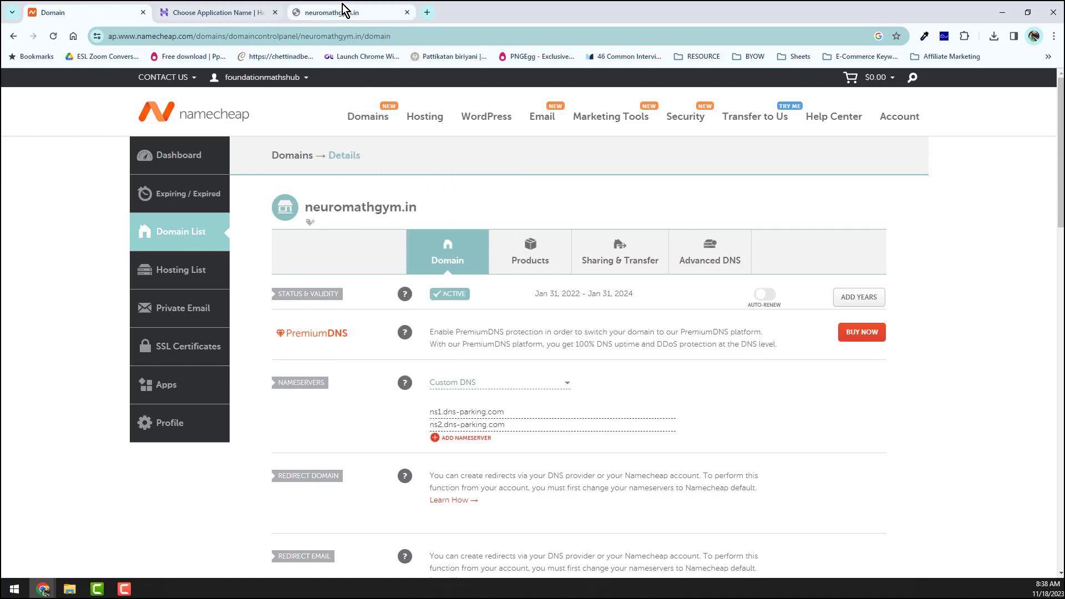
# Return to Hostinger and continue past the existing-domain summary of neuromathgym.in to finish the website setup.
pyautogui.click(355, 12)
pyautogui.click(219, 12)
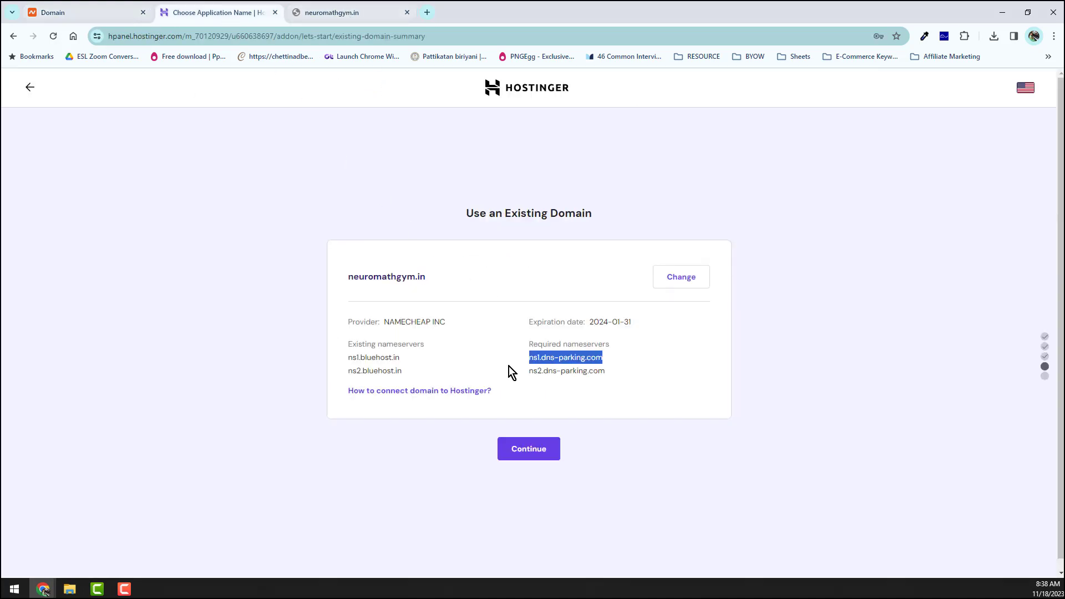
pyautogui.click(526, 455)
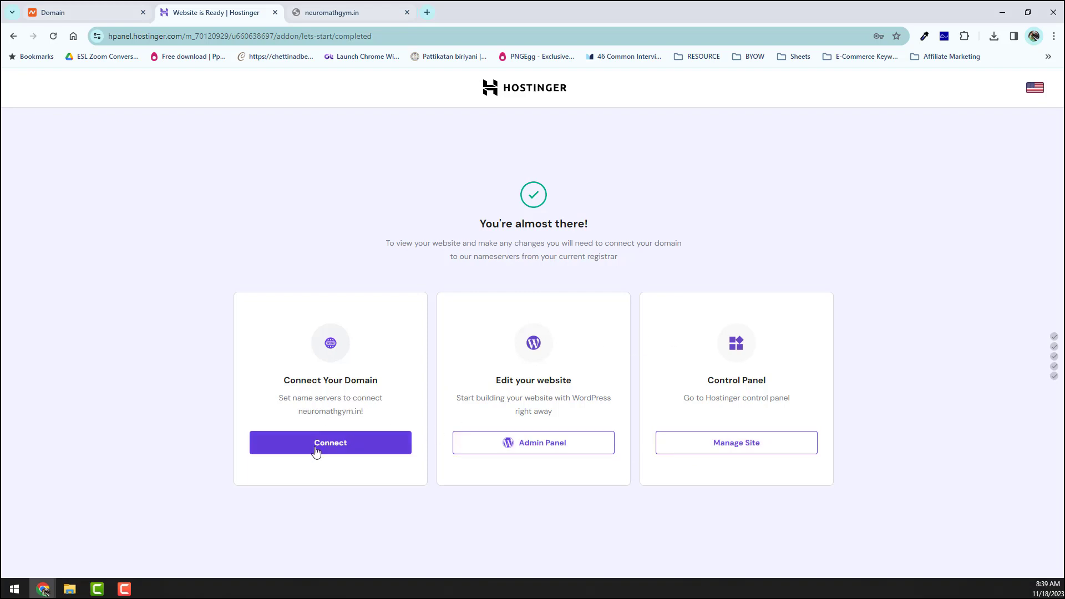
# Go through the connection guide for neuromathgym.in, past the change to the Hostinger nameservers, and complete it.
pyautogui.click(337, 444)
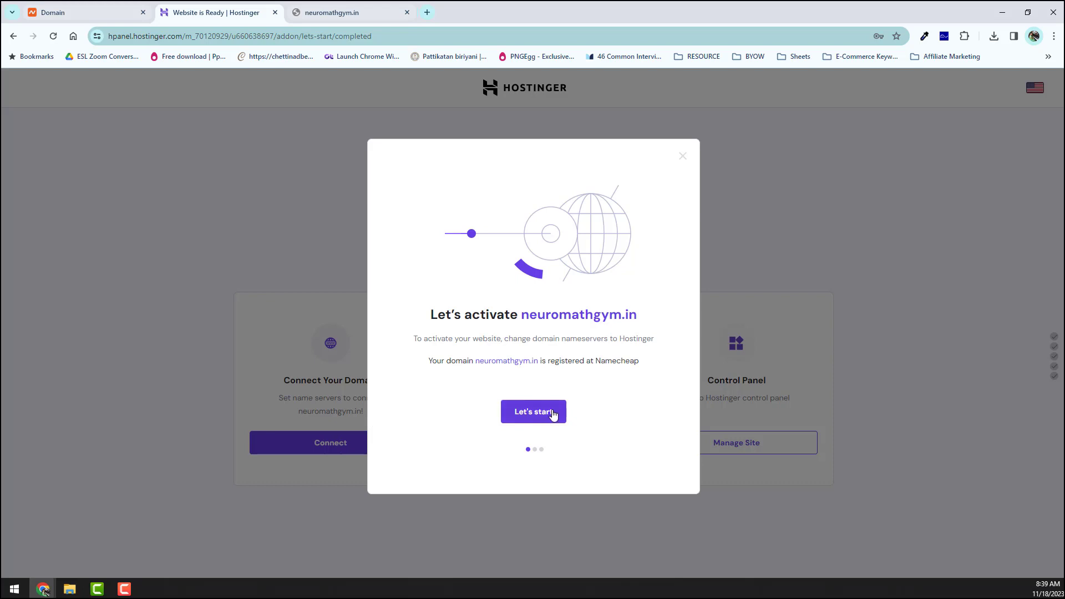
pyautogui.click(535, 415)
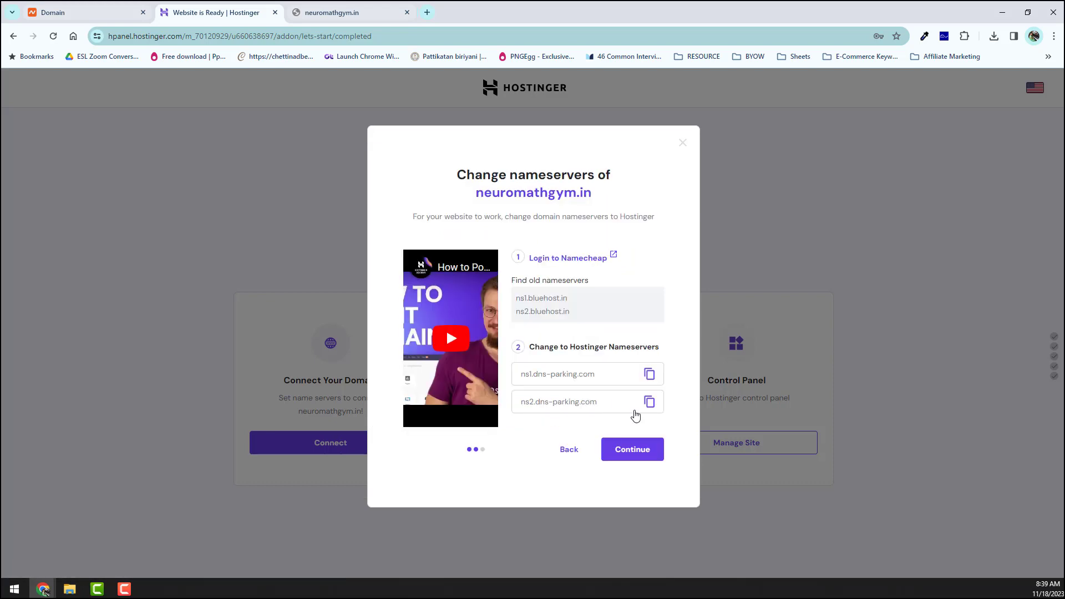
pyautogui.click(624, 450)
pyautogui.click(532, 398)
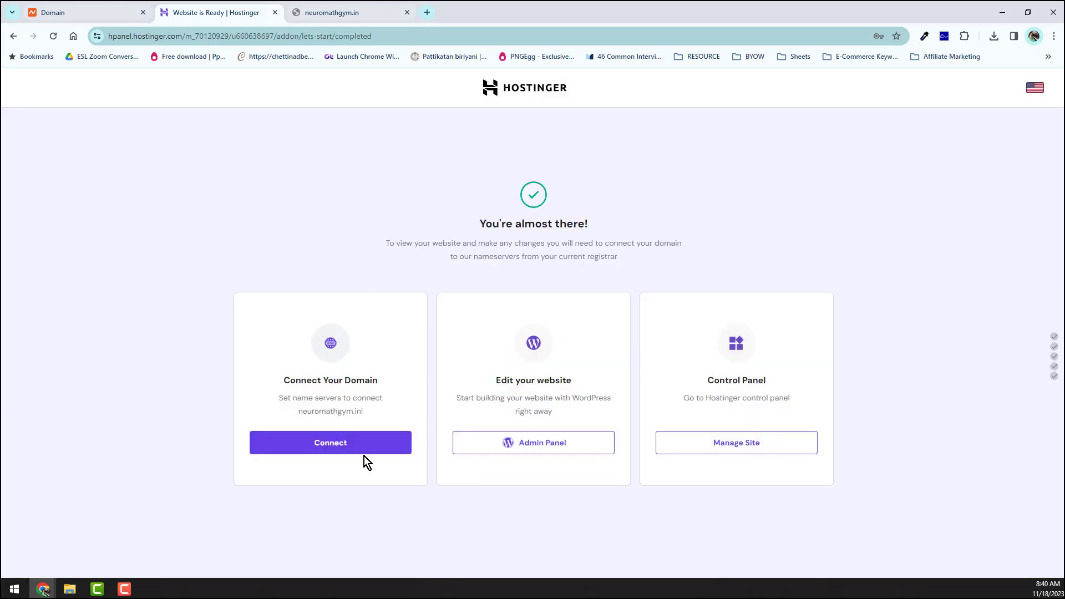
# Open the new site's WordPress admin panel and look through its installed plugins and list of all users.
pyautogui.click(551, 444)
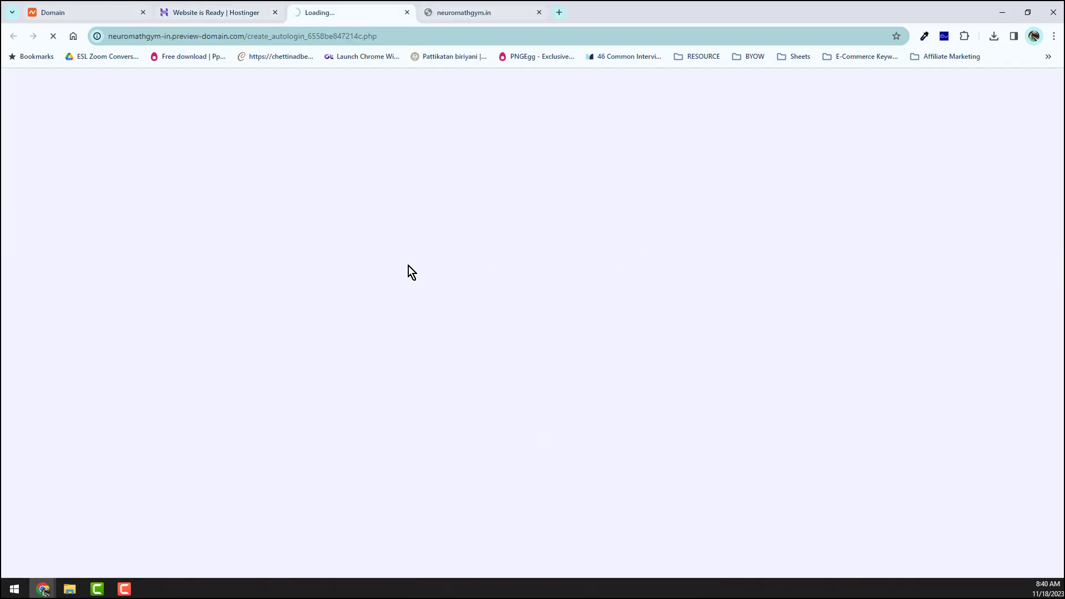
pyautogui.click(483, 444)
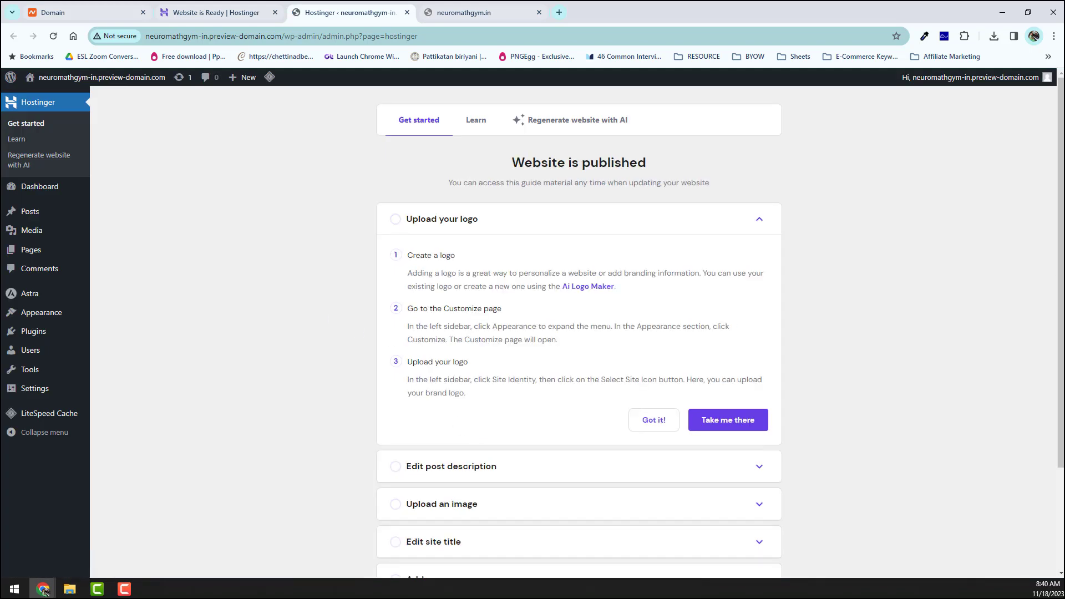
pyautogui.moveTo(32, 300)
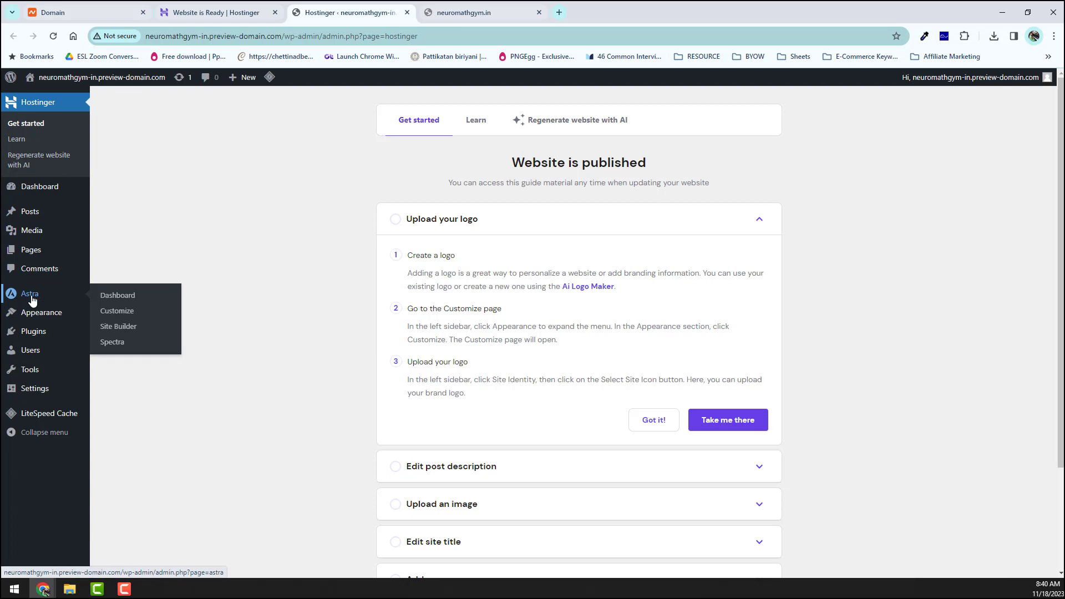
pyautogui.moveTo(34, 333)
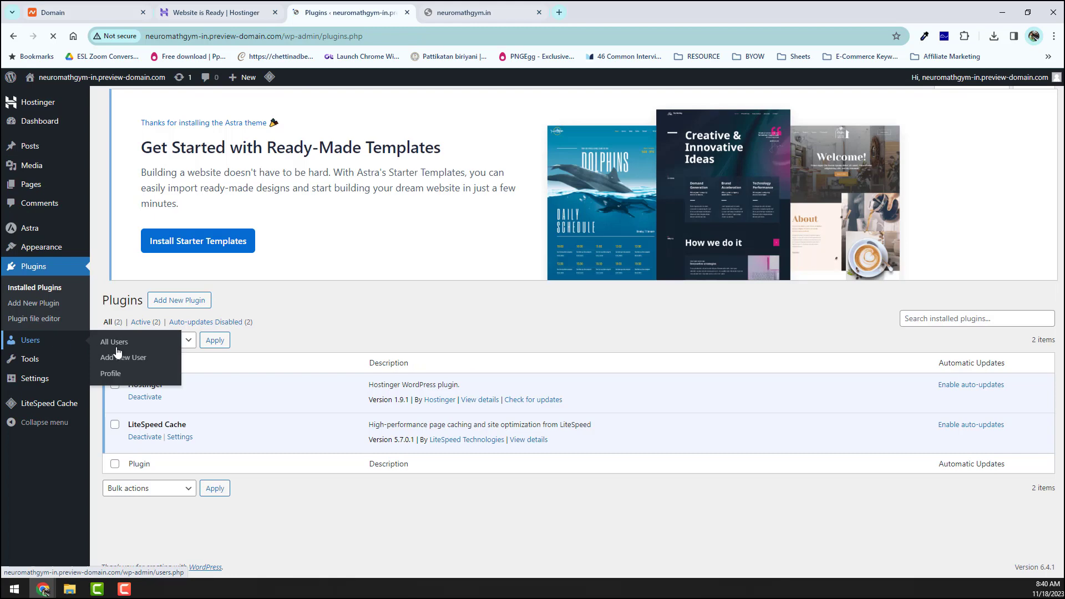
pyautogui.click(114, 350)
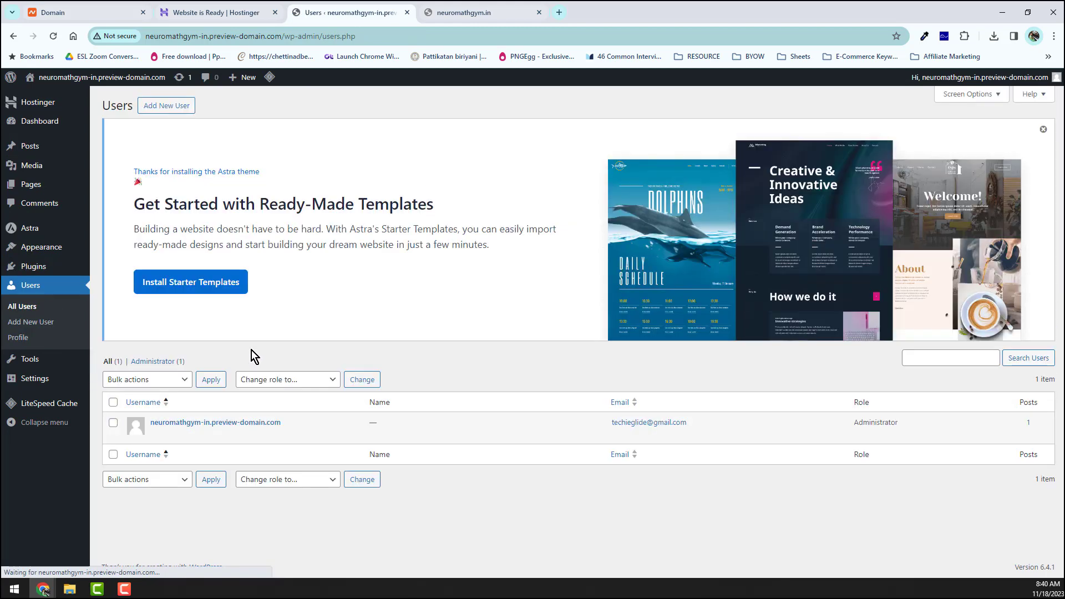
# Select both installed plugins, Hostinger and LiteSpeed Cache, and try to delete them with a bulk action.
pyautogui.click(34, 272)
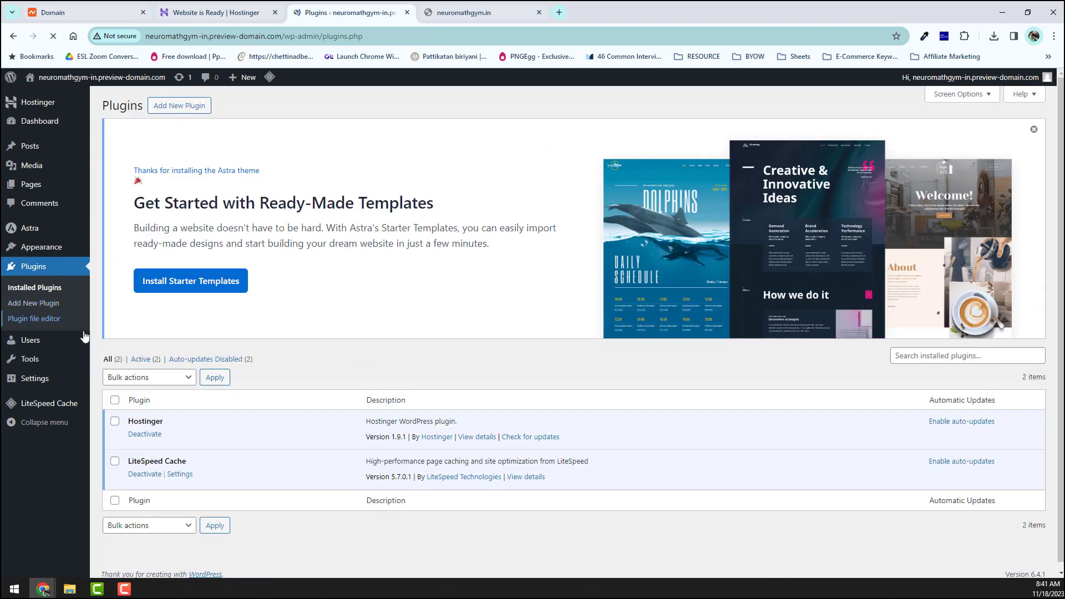
pyautogui.click(115, 401)
pyautogui.click(142, 377)
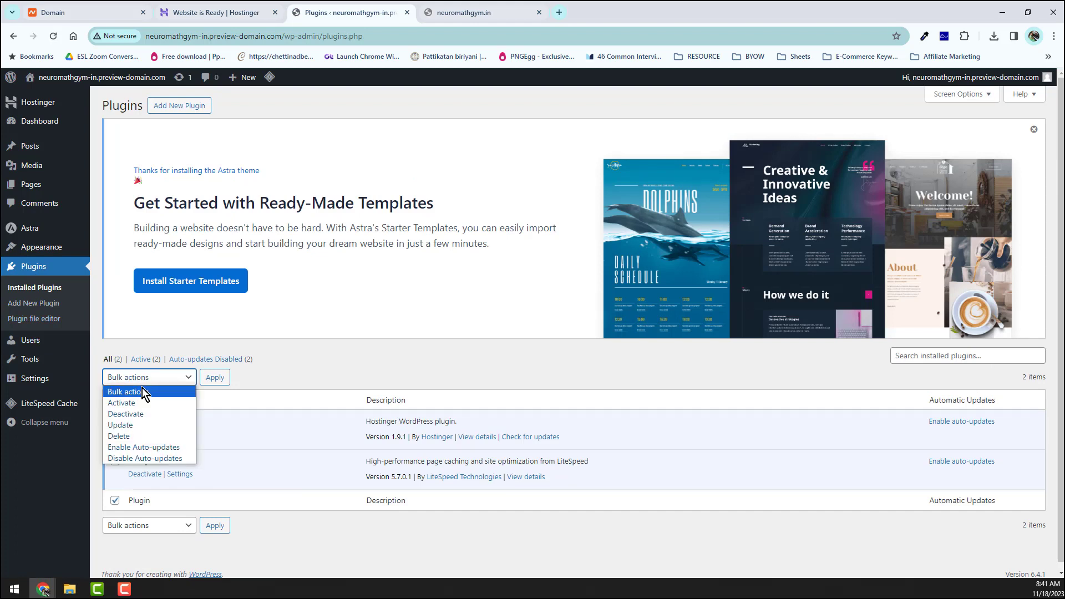
pyautogui.click(128, 436)
pyautogui.click(215, 381)
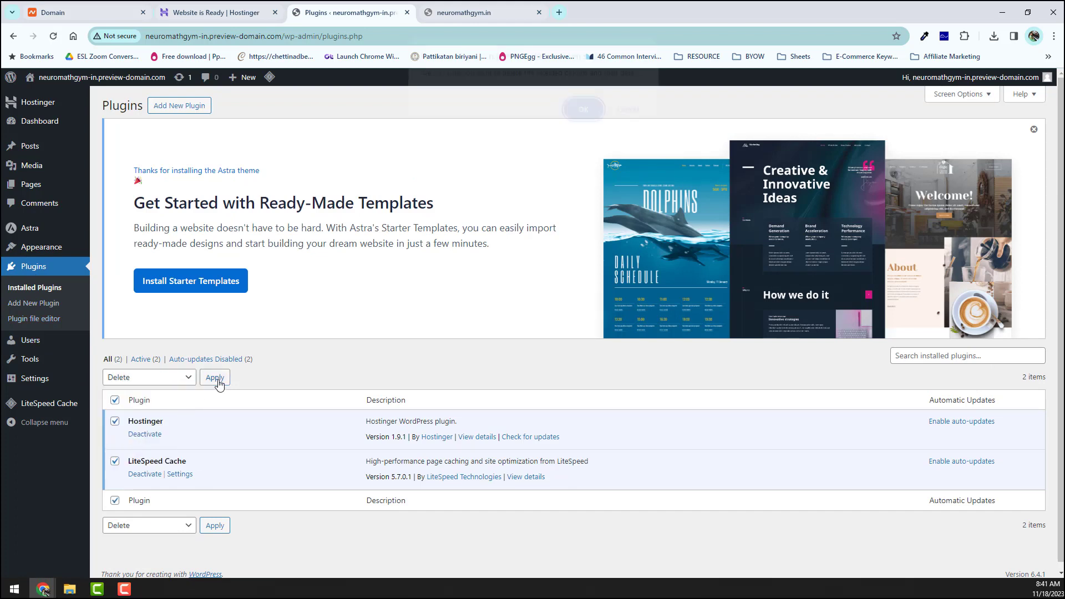
pyautogui.click(592, 125)
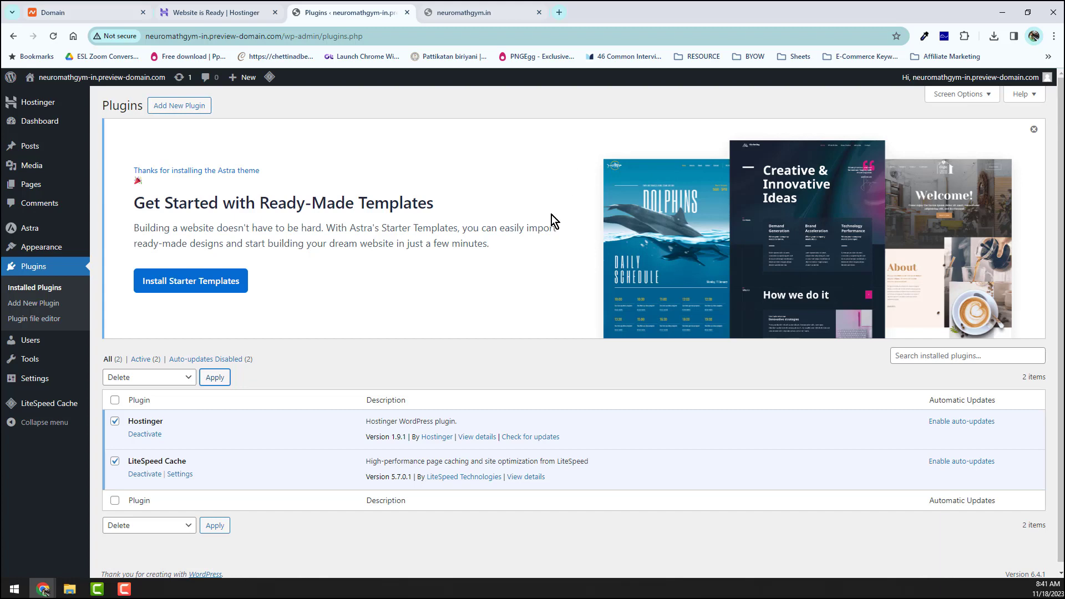
pyautogui.click(215, 378)
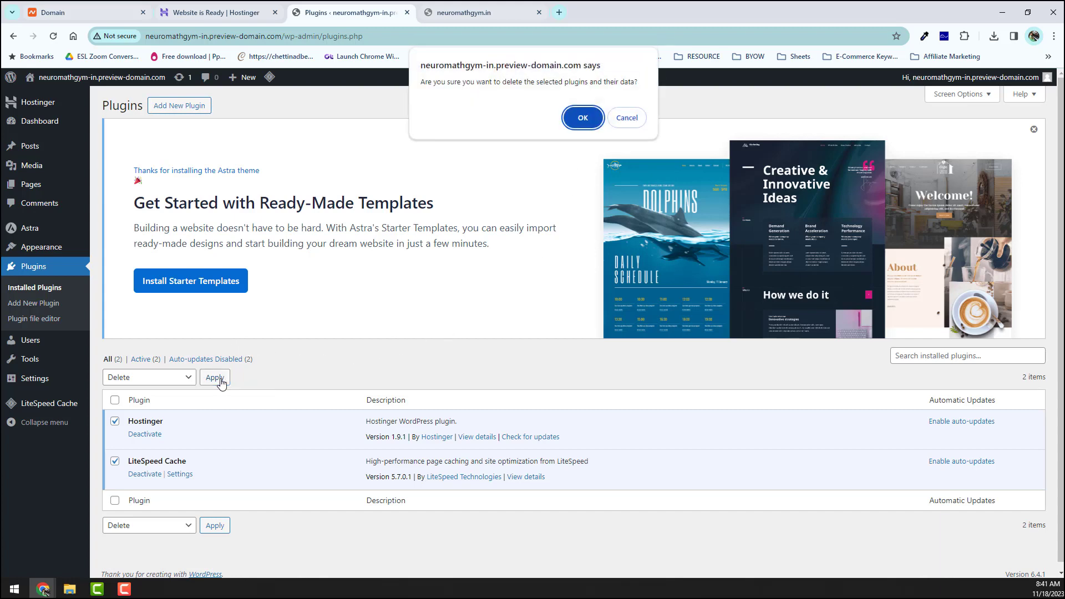
pyautogui.click(576, 122)
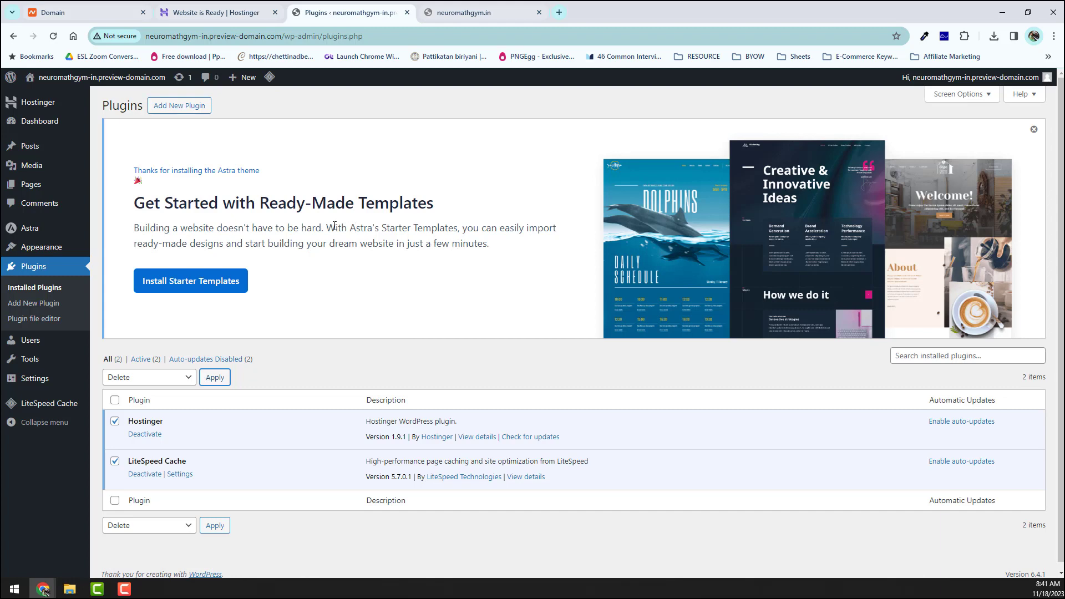
# Install Starter Templates from the Astra notice and bulk-deactivate the Hostinger and LiteSpeed Cache plugins, agreeing to leave the page.
pyautogui.click(198, 288)
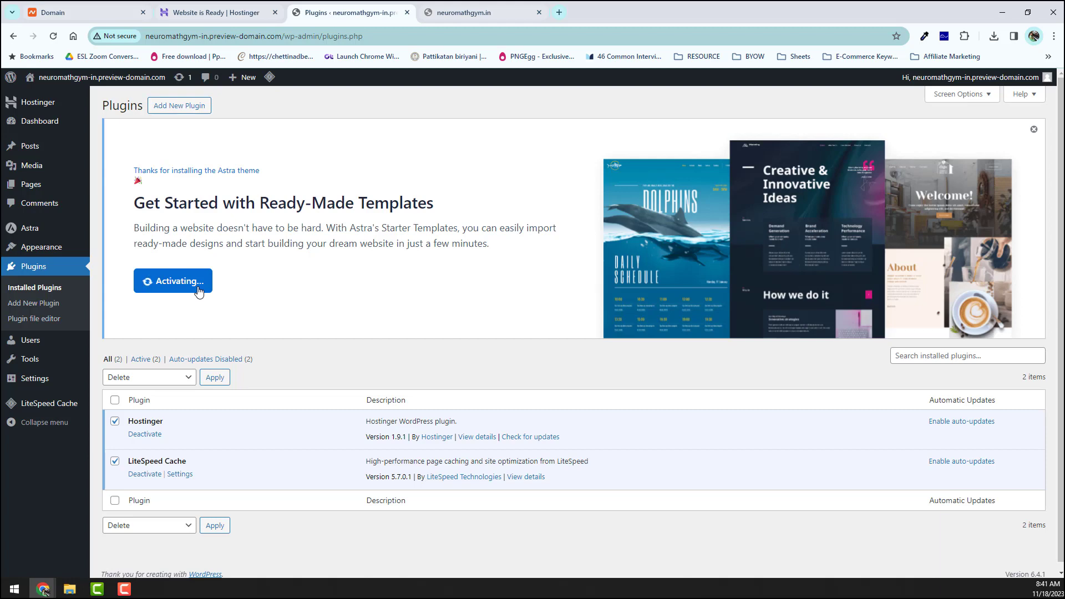
pyautogui.click(142, 379)
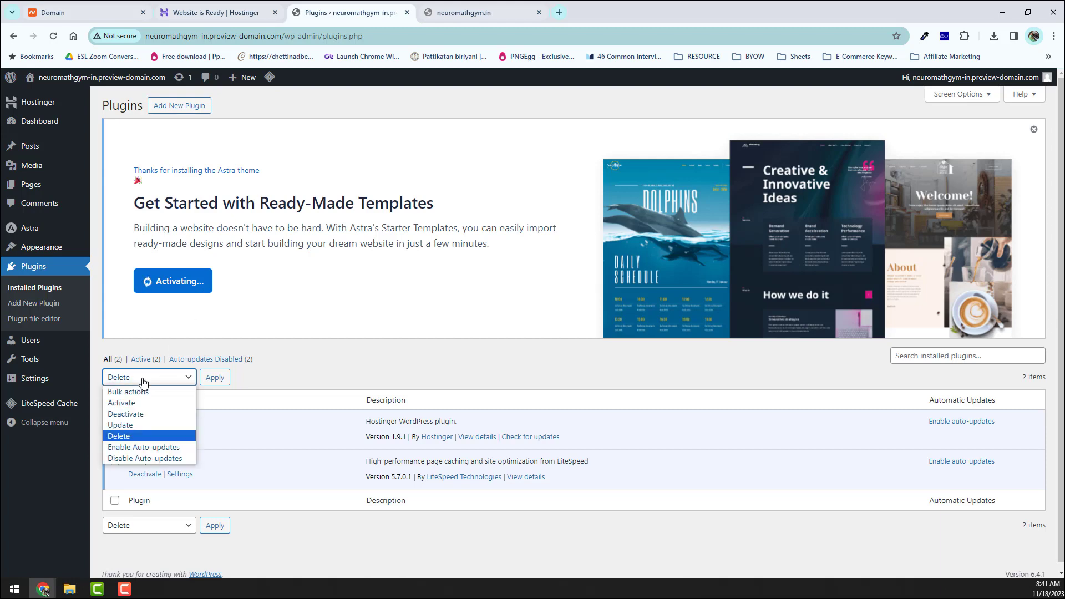
pyautogui.press('Escape')
pyautogui.click(138, 415)
pyautogui.click(212, 380)
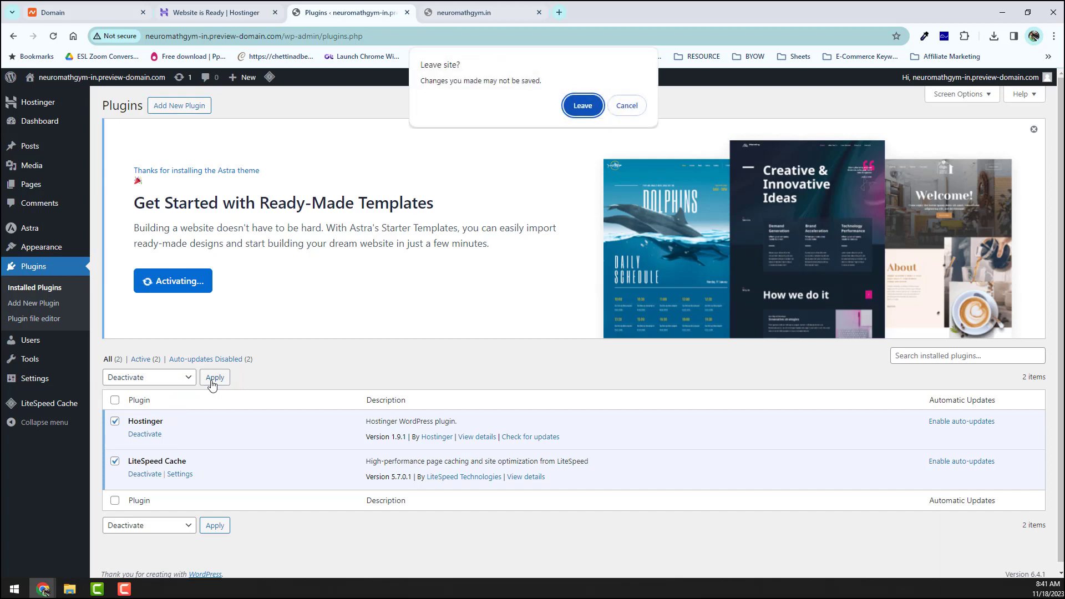
pyautogui.click(583, 106)
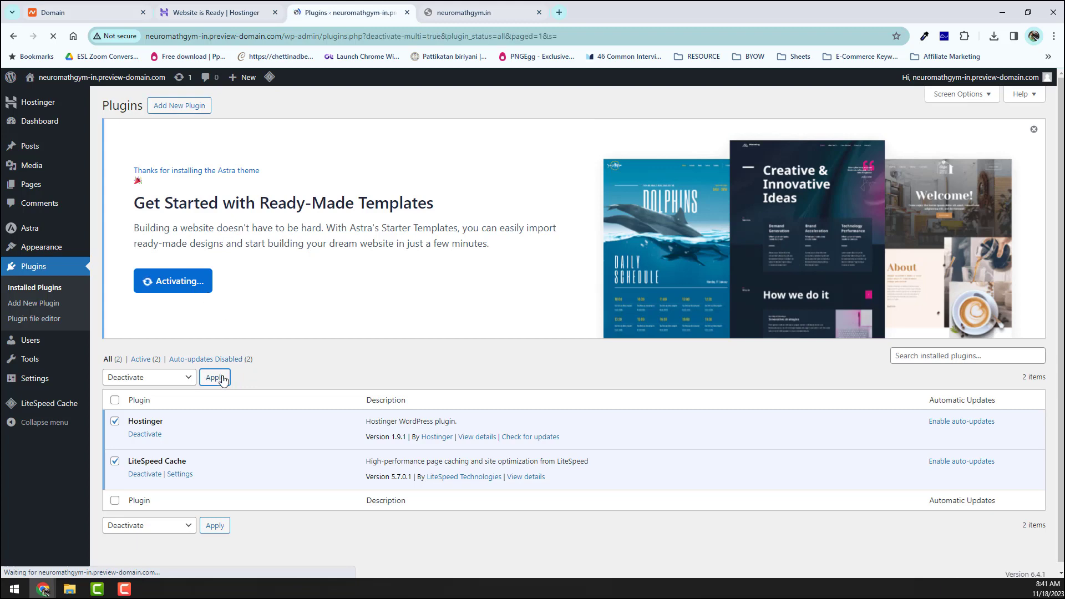
# Bulk-delete the Hostinger and LiteSpeed Cache plugins with their data, leaving Starter Templates out of the selection.
pyautogui.scroll(-2, 191, 430)
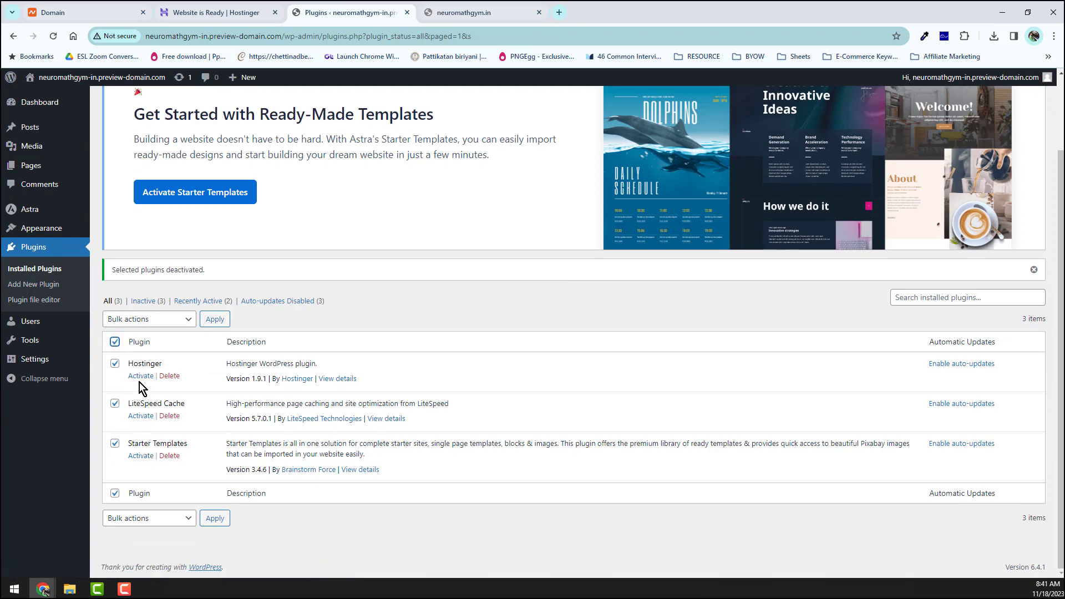
pyautogui.click(115, 444)
pyautogui.click(171, 324)
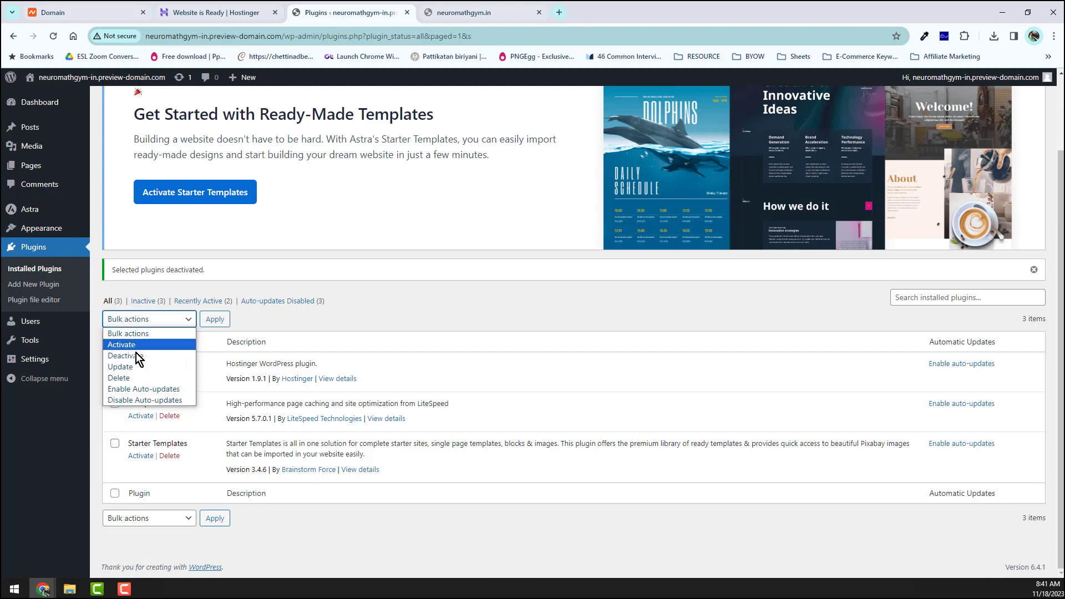
pyautogui.click(133, 378)
pyautogui.click(222, 326)
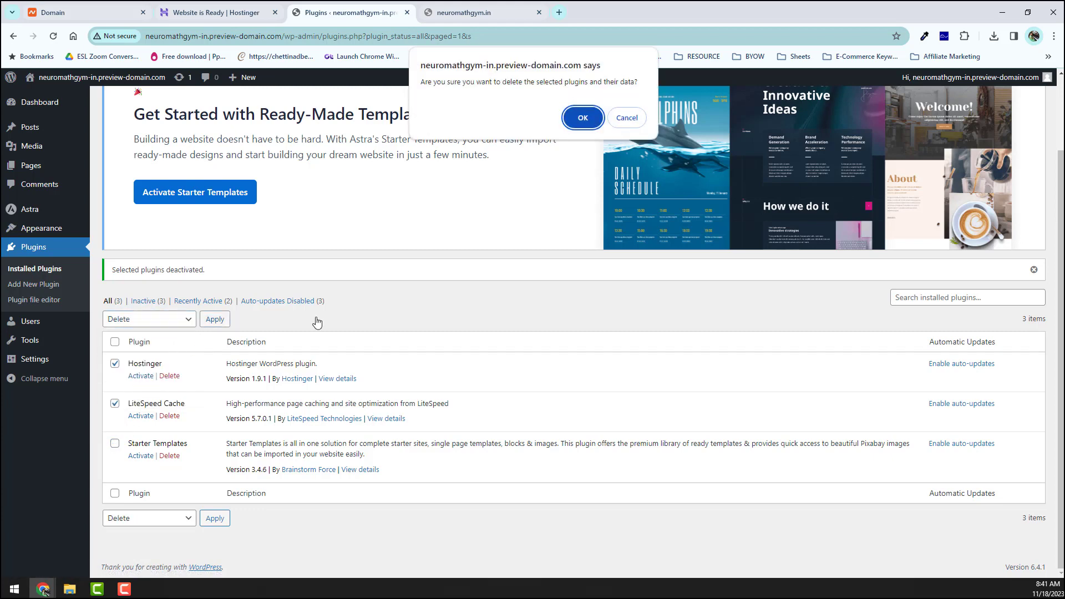
pyautogui.click(578, 118)
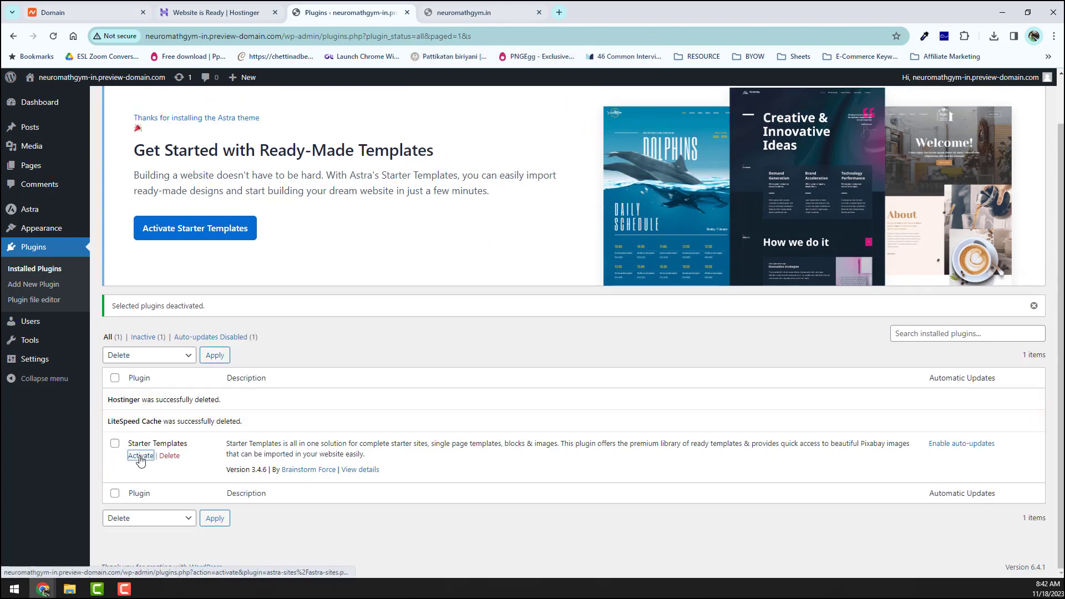
# Activate the Starter Templates plugin and choose Elementor as the page builder for the template library.
pyautogui.click(142, 459)
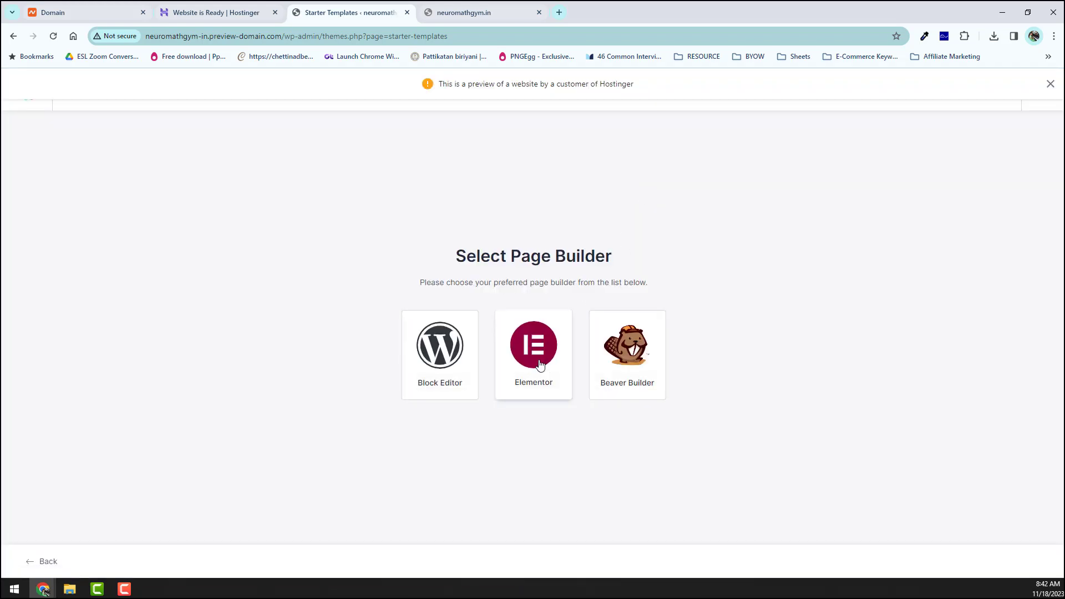
pyautogui.click(540, 365)
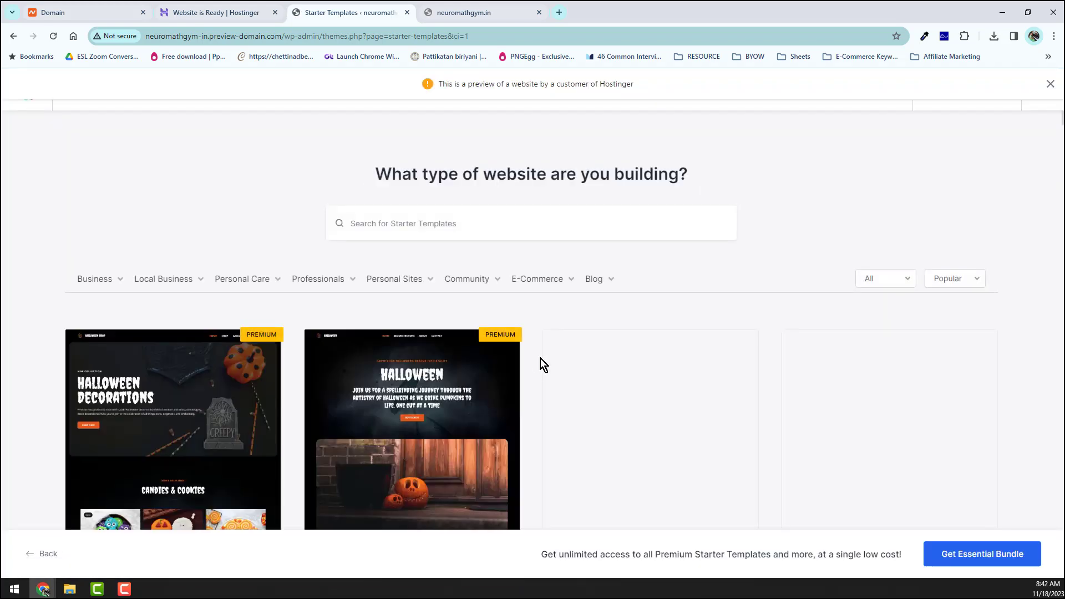
# Browse the Elementor starter templates and choose the Planet Earth template.
pyautogui.scroll(-6, 733, 361)
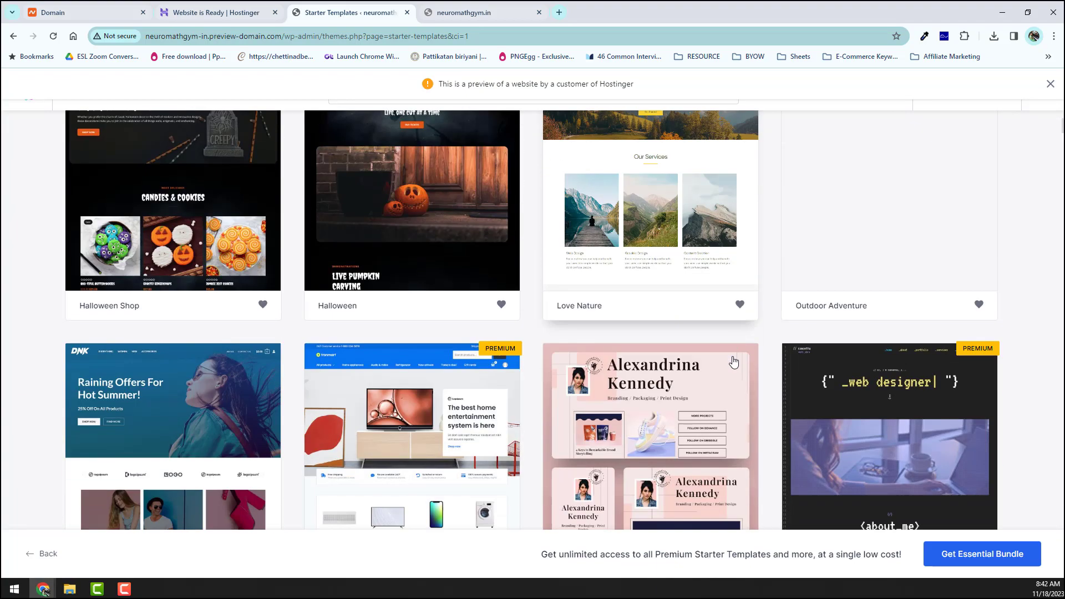
pyautogui.scroll(-8, 734, 361)
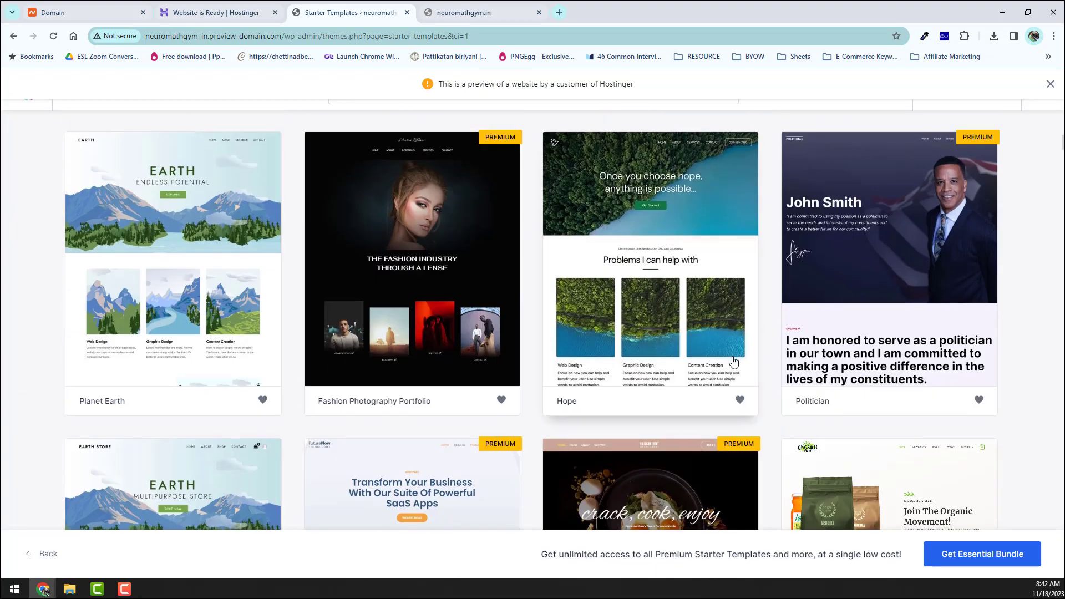
pyautogui.scroll(9, 733, 361)
pyautogui.scroll(5, 734, 361)
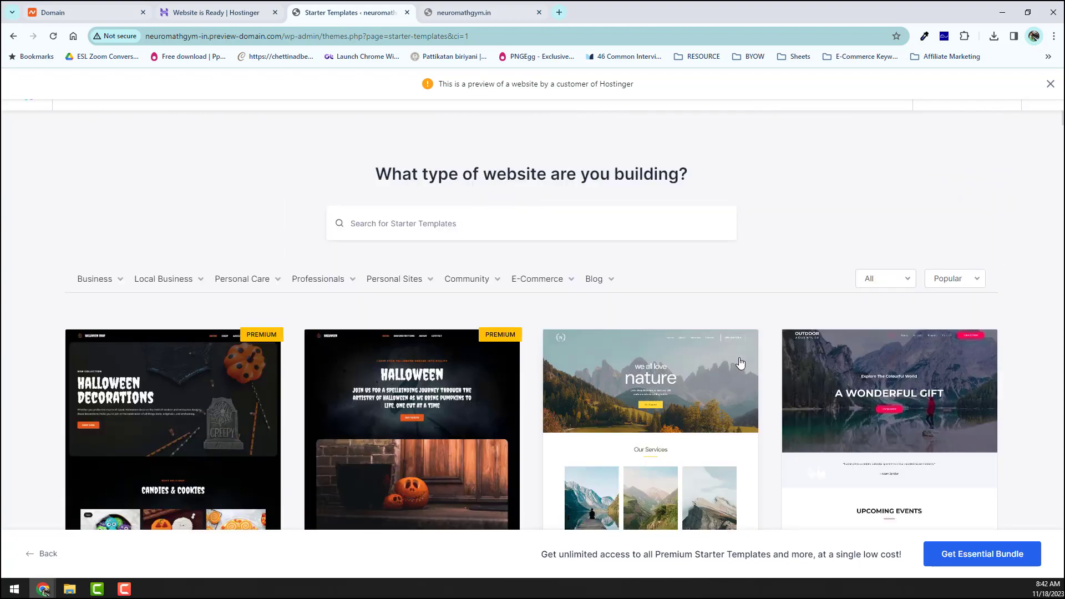
pyautogui.scroll(-4, 738, 363)
pyautogui.scroll(-3, 741, 363)
pyautogui.scroll(2, 740, 363)
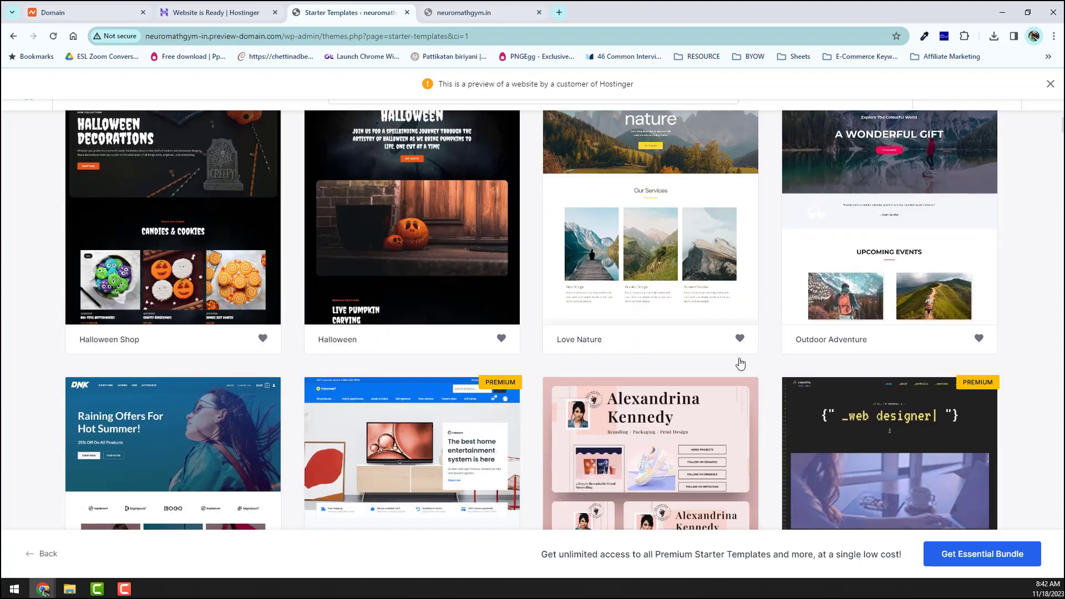
pyautogui.scroll(-2, 740, 365)
pyautogui.scroll(-10, 740, 361)
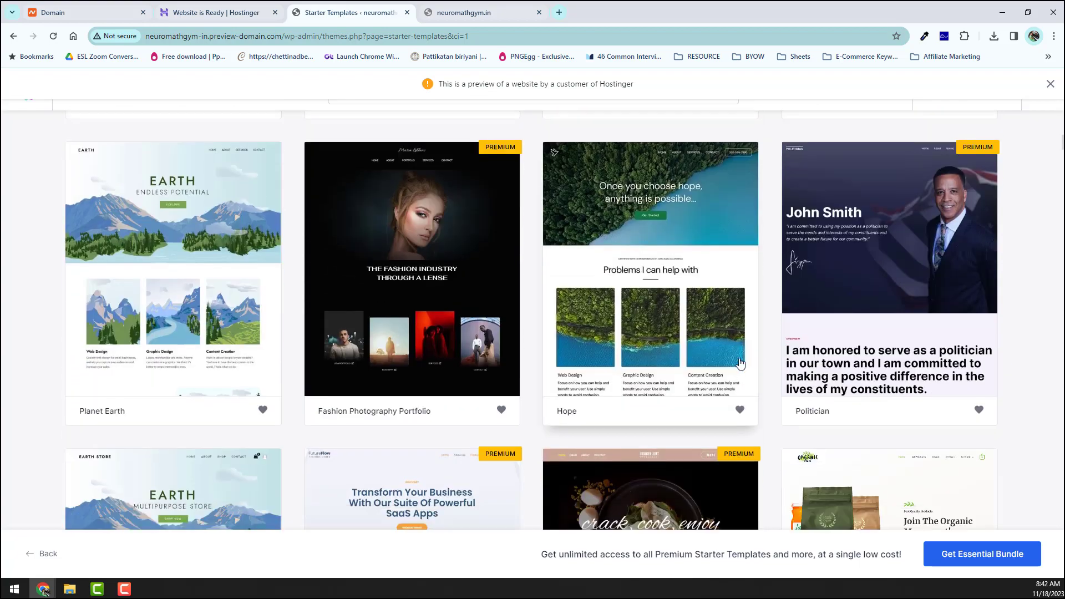
pyautogui.scroll(6, 647, 380)
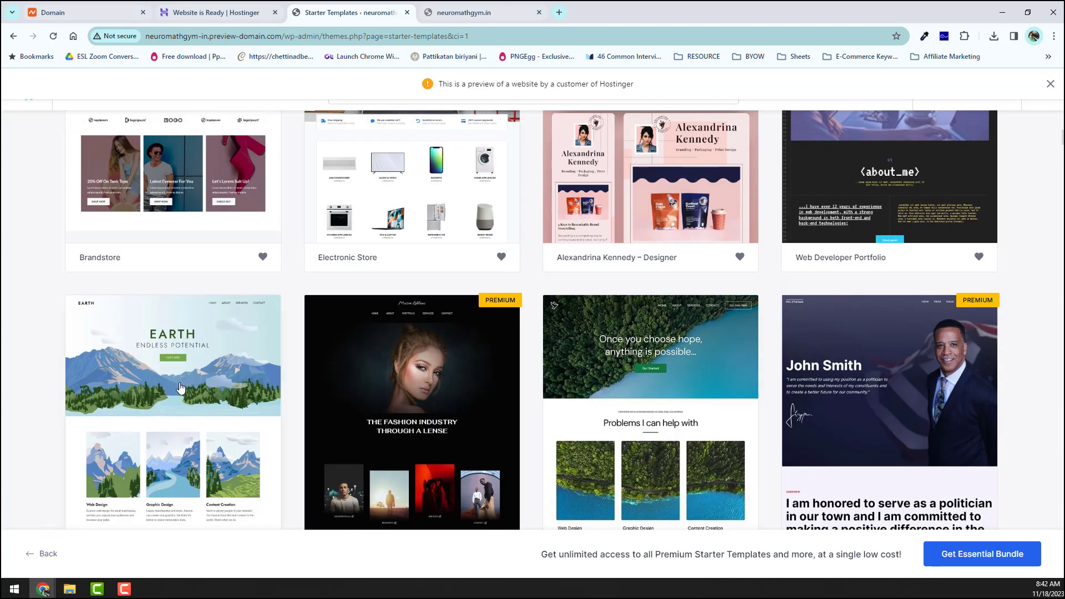
pyautogui.click(185, 385)
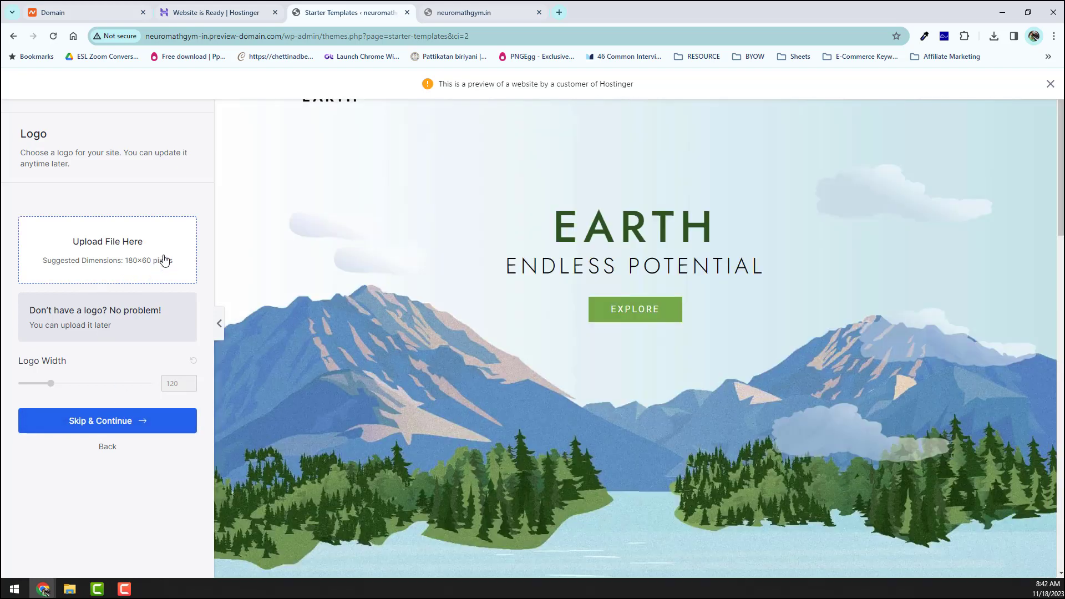
# Skip the logo upload, keep the default colors and fonts, and build the Planet Earth website without entering personal details.
pyautogui.click(111, 426)
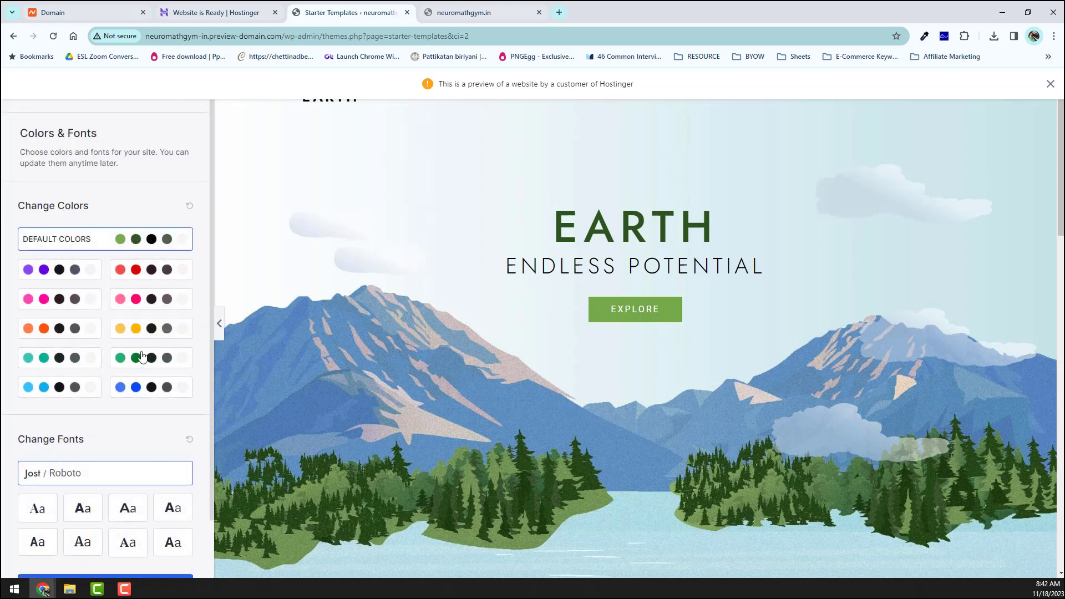
pyautogui.scroll(-2, 133, 433)
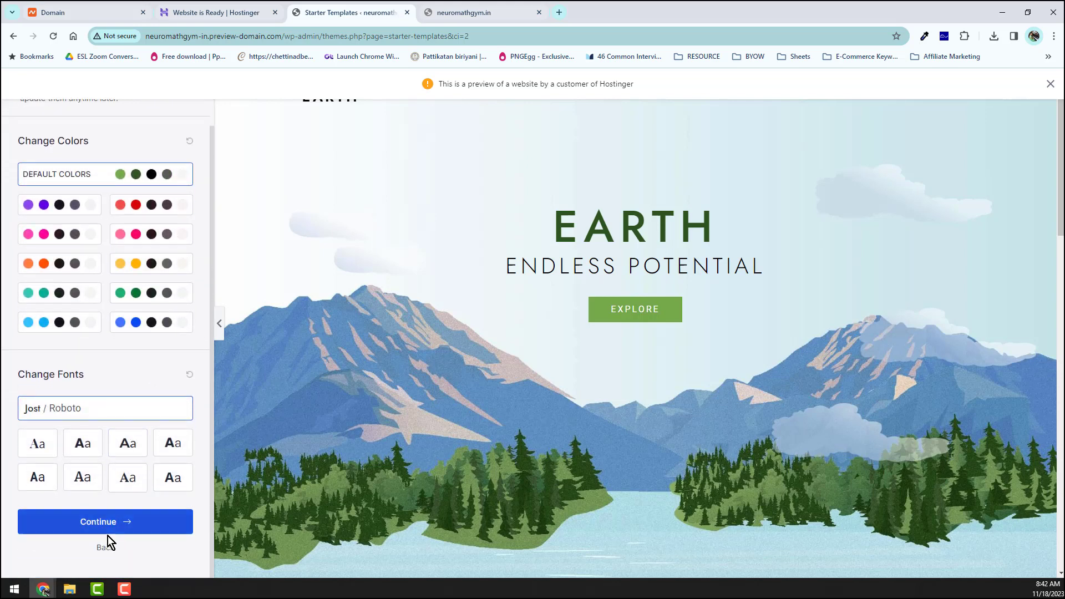
pyautogui.click(108, 525)
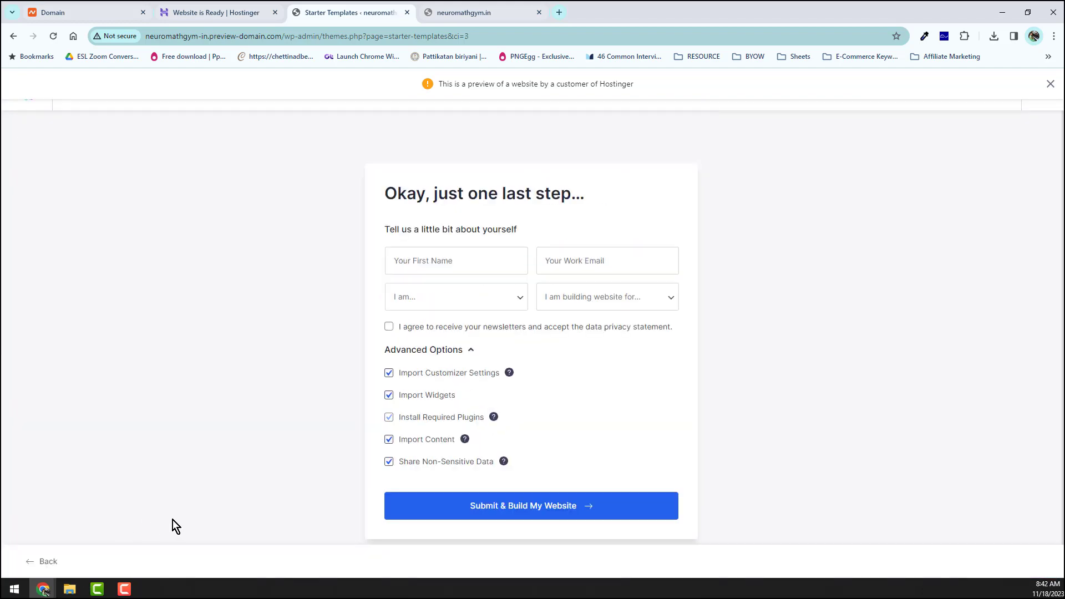
pyautogui.click(509, 510)
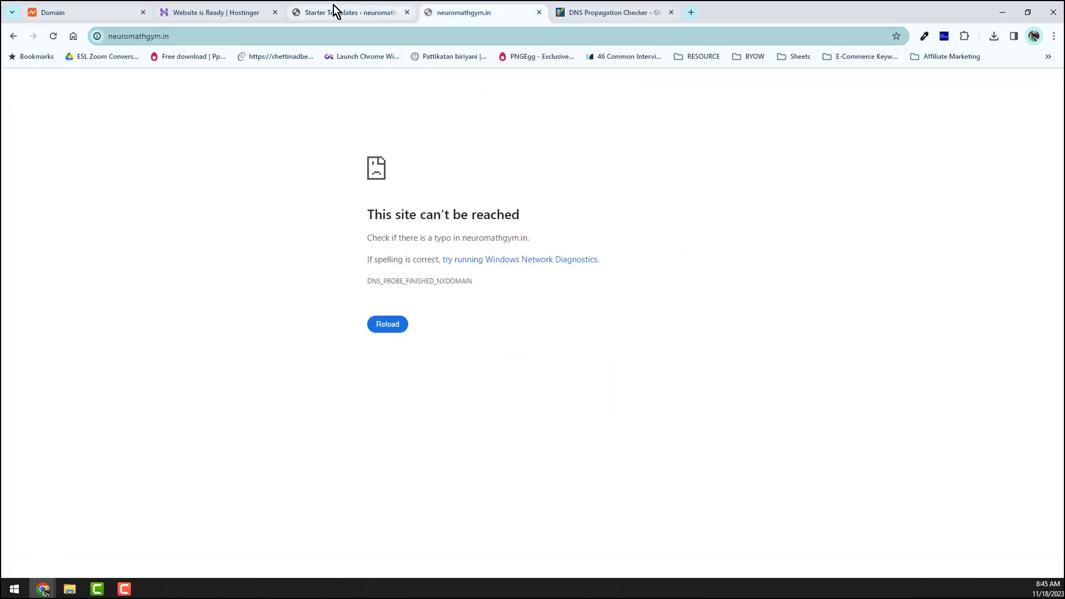
# Return to the Starter Templates import and view the built website's home page from beginning to end.
pyautogui.click(338, 12)
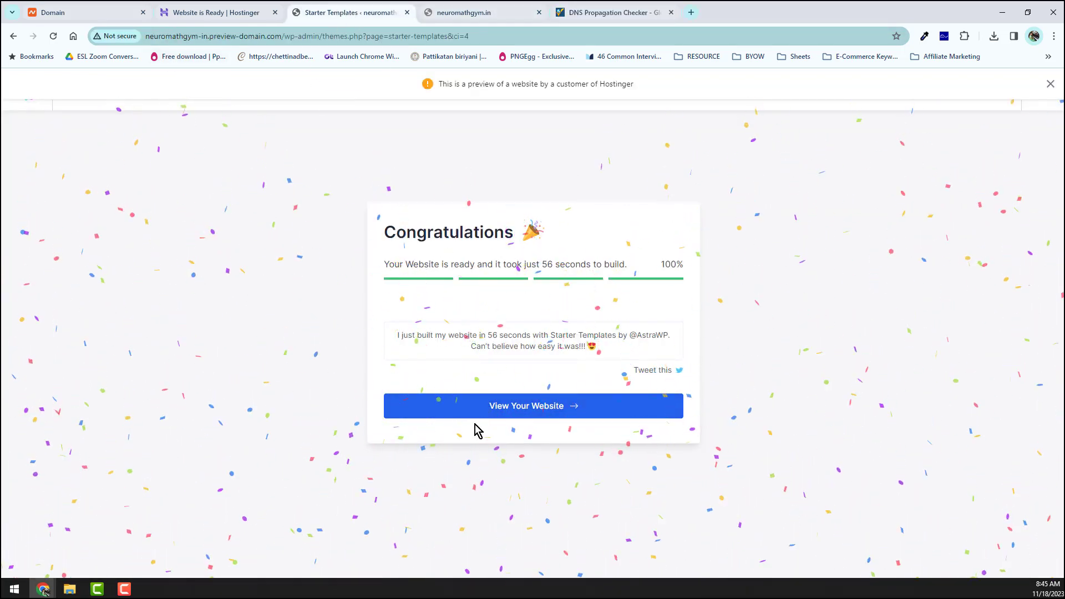
pyautogui.click(494, 414)
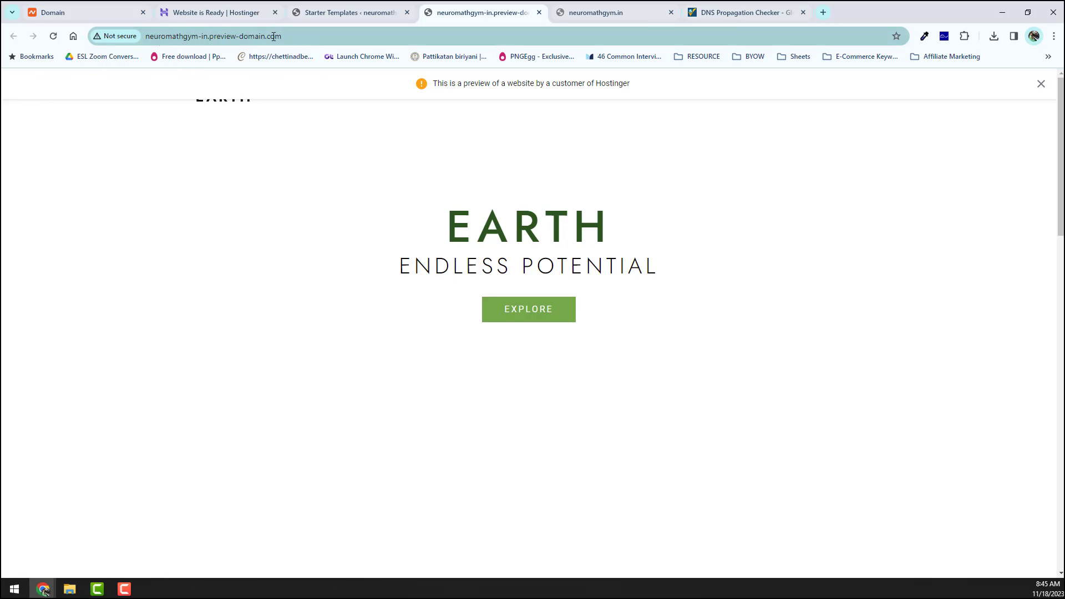
pyautogui.scroll(-15, 438, 253)
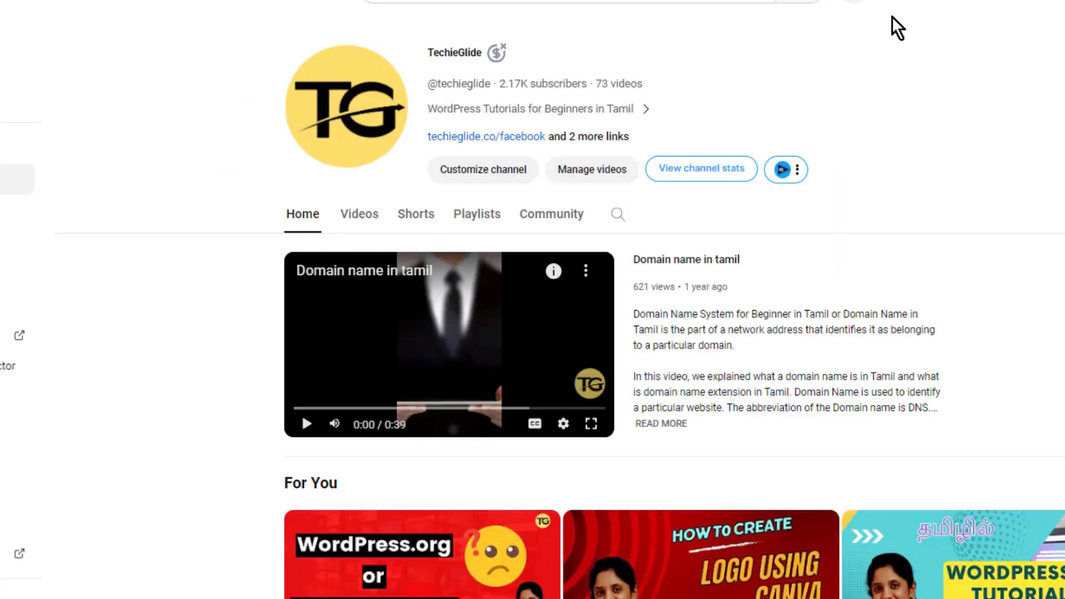
pyautogui.scroll(-3, 892, 26)
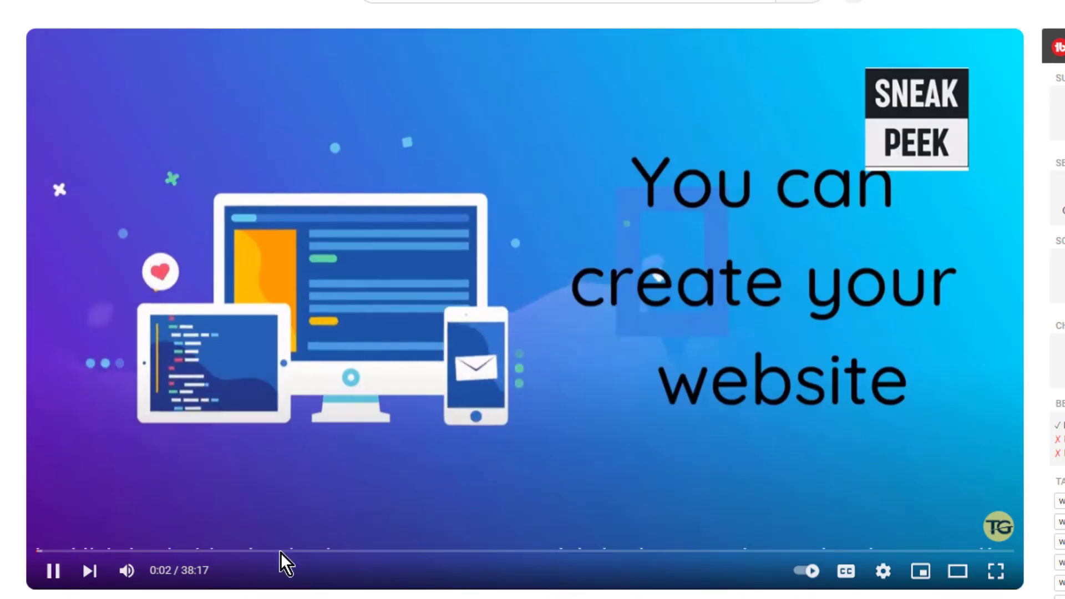
pyautogui.moveTo(272, 552); pyautogui.dragTo(516, 553)
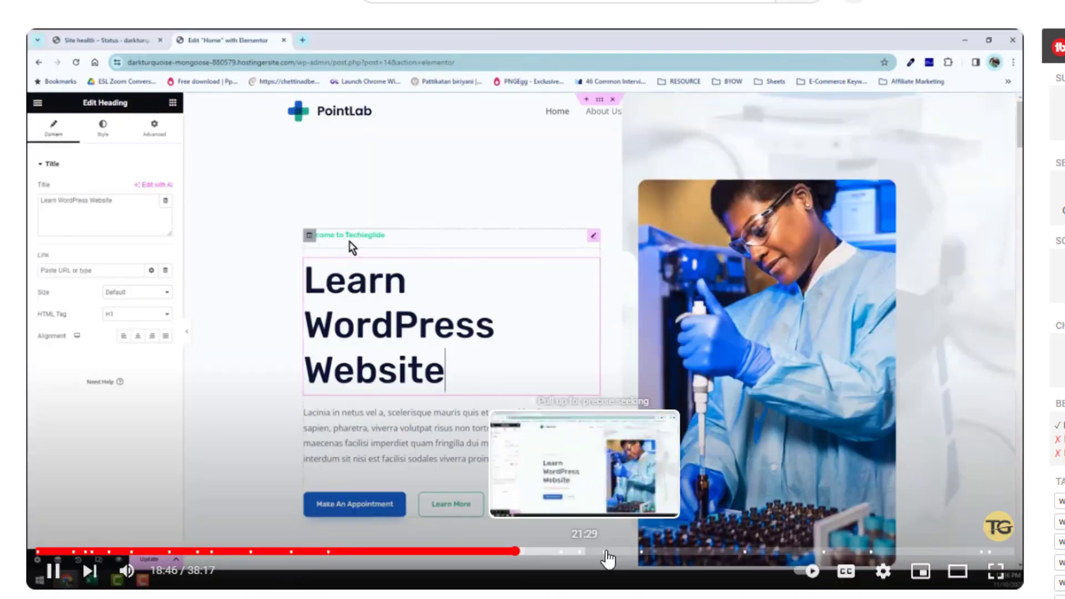
pyautogui.moveTo(609, 559); pyautogui.dragTo(810, 553)
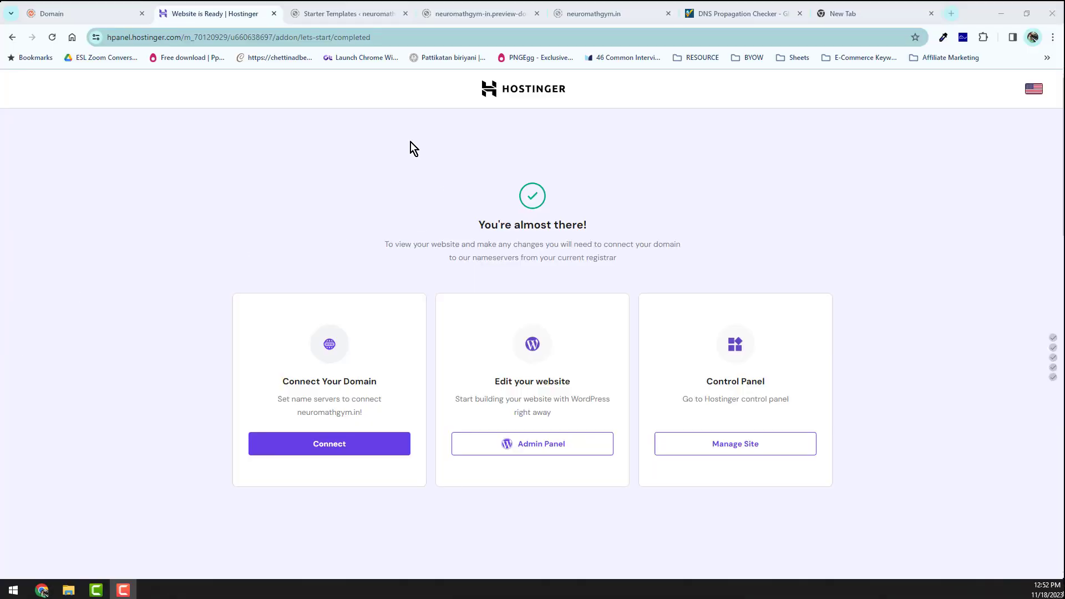
# Check the Namecheap domain page, and look up the worldwide NS record propagation for neuromathgym.in on whatsmydns.net.
pyautogui.click(90, 12)
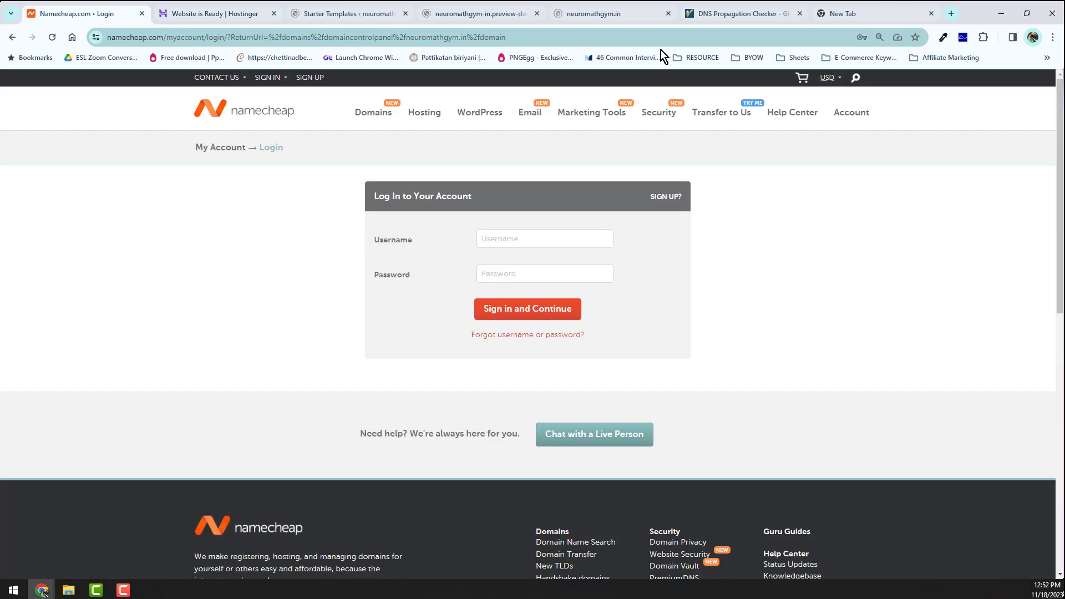
pyautogui.click(713, 14)
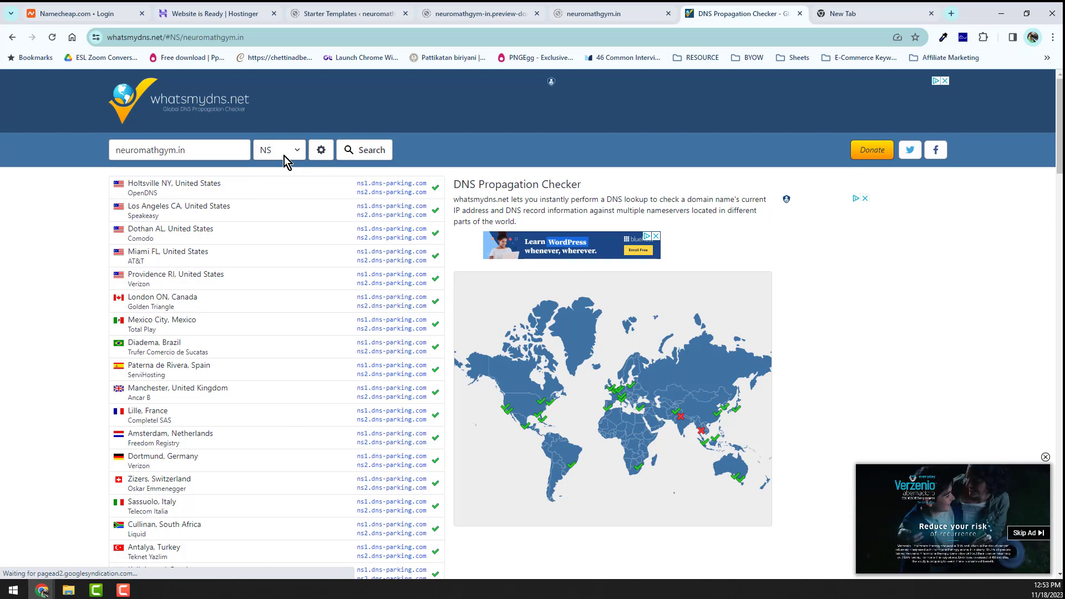
pyautogui.click(365, 153)
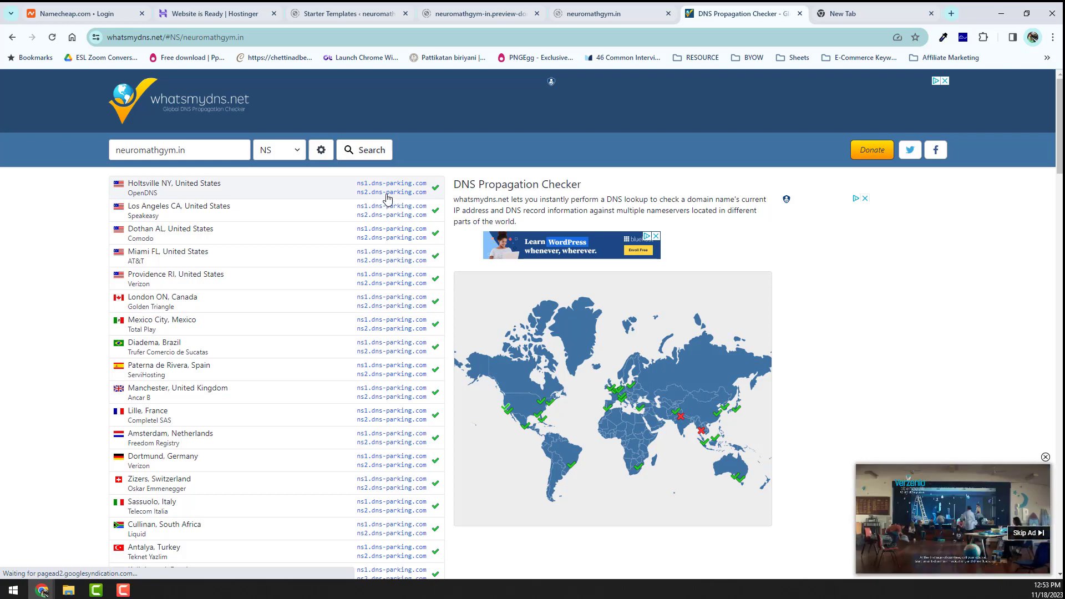
# Try to open the WordPress admin panel from Hostinger's setup completion page, and return to that page.
pyautogui.click(199, 12)
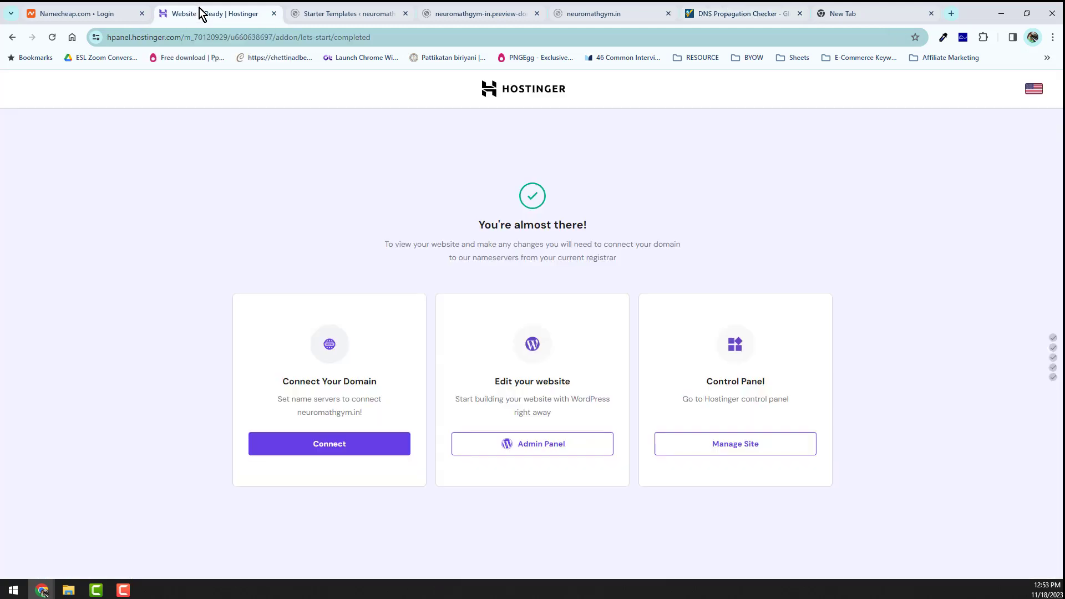
pyautogui.click(540, 450)
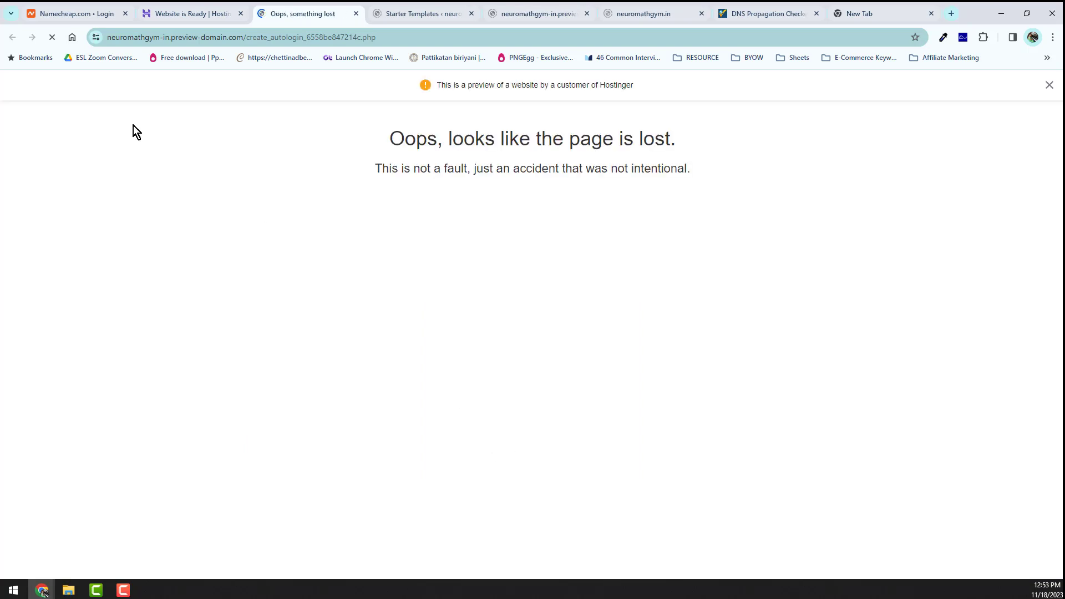
pyautogui.click(208, 9)
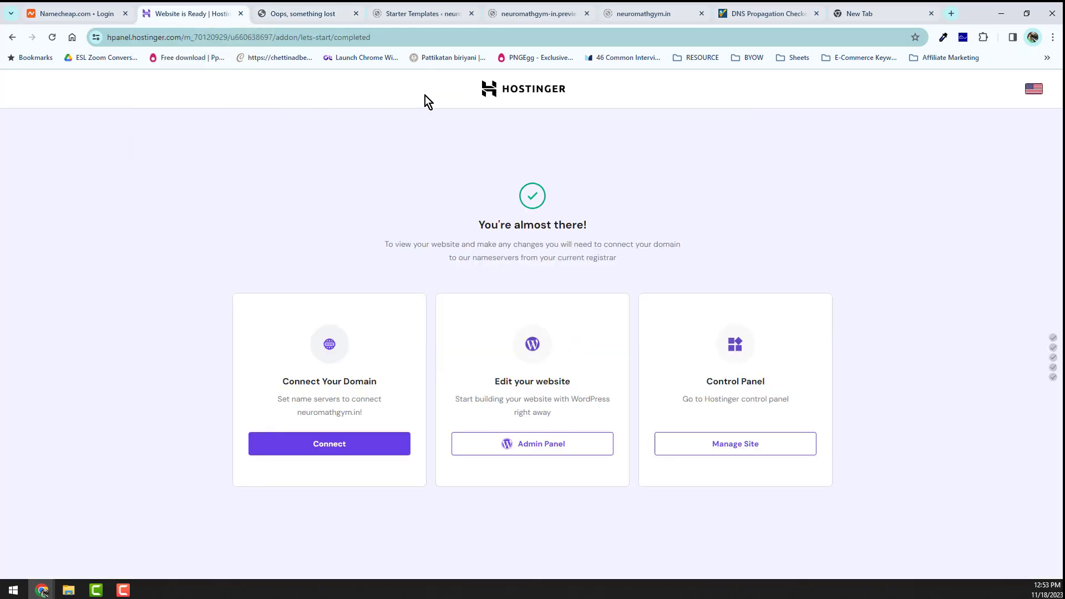
# Go to the list of websites in the Hostinger control panel and open the WordPress admin panel of neuromathgym.in.
pyautogui.click(533, 90)
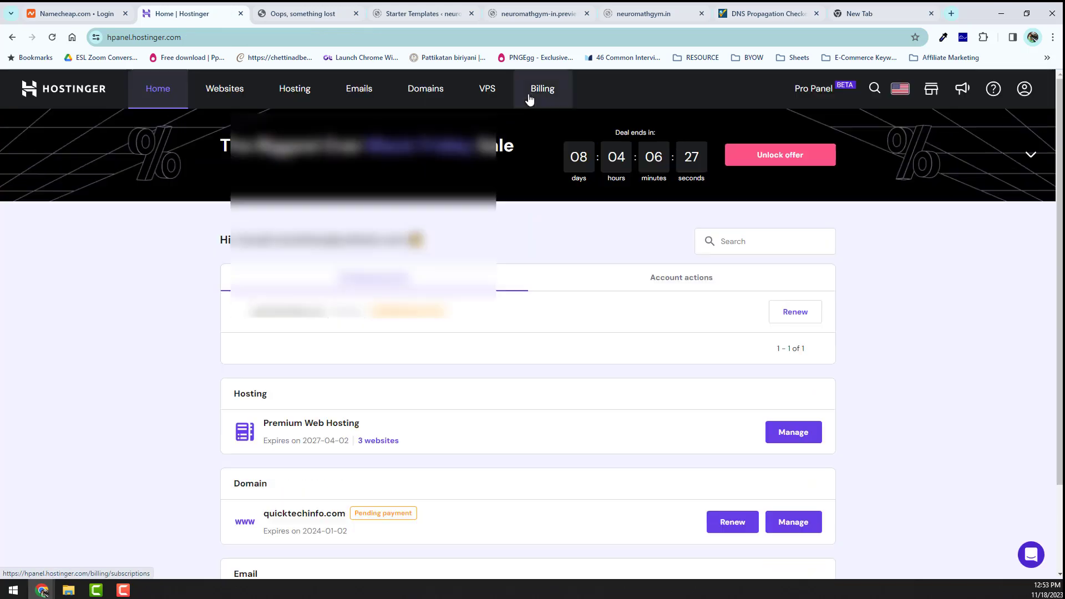
pyautogui.scroll(-2, 397, 351)
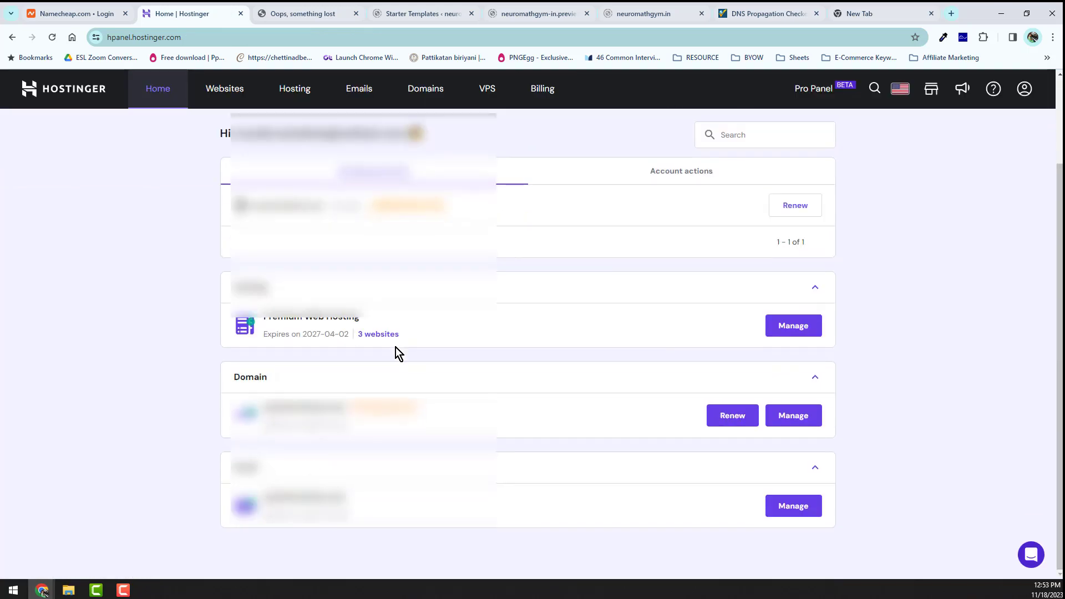
pyautogui.scroll(2, 334, 353)
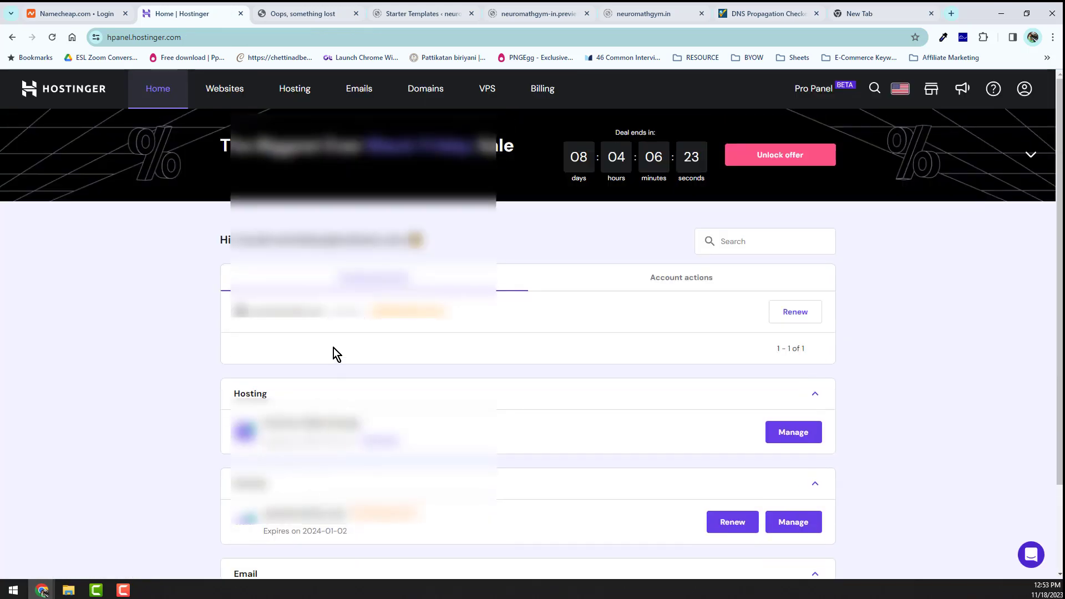
pyautogui.click(233, 101)
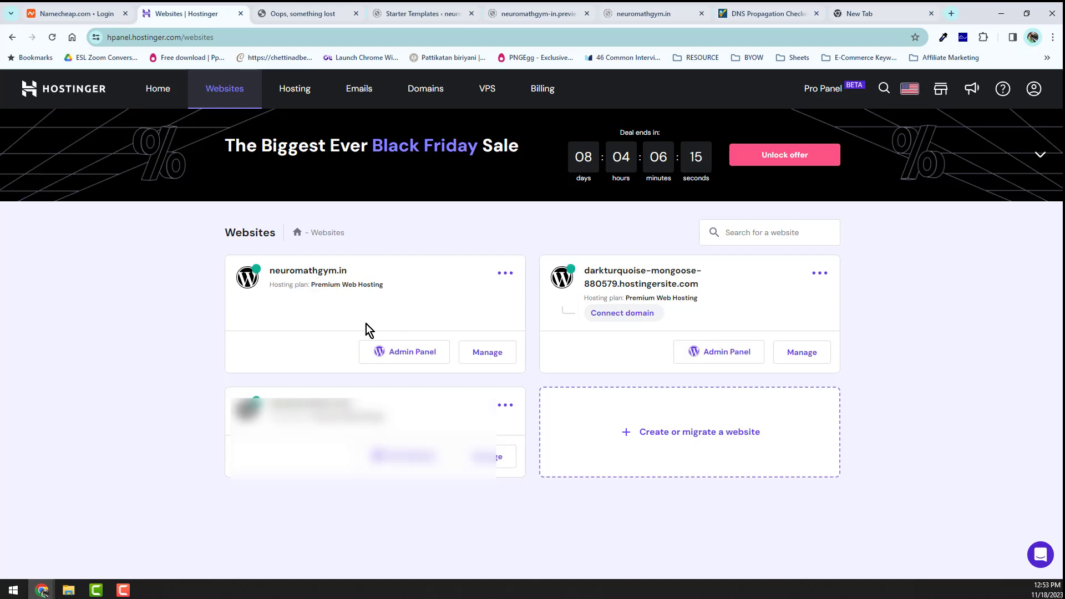
pyautogui.click(395, 355)
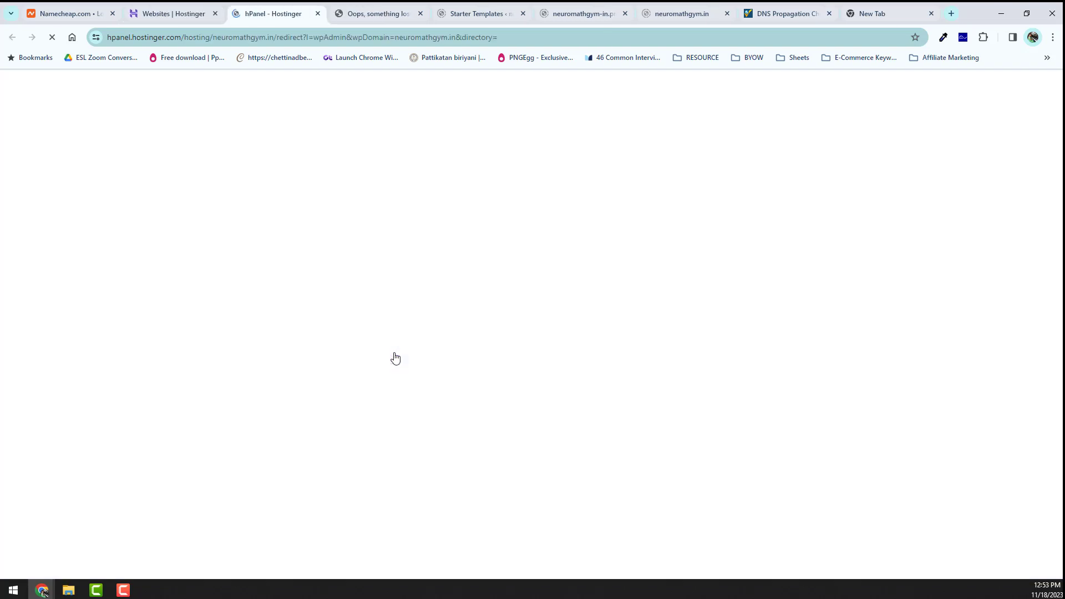